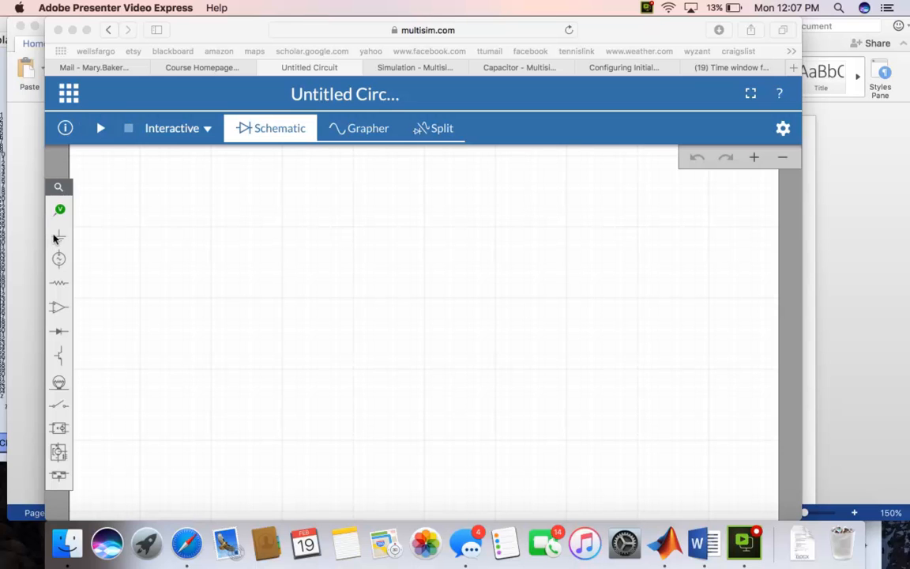
Place a resistor in the middle of the empty schematic and rotate it to stand vertically
left_click(57, 282)
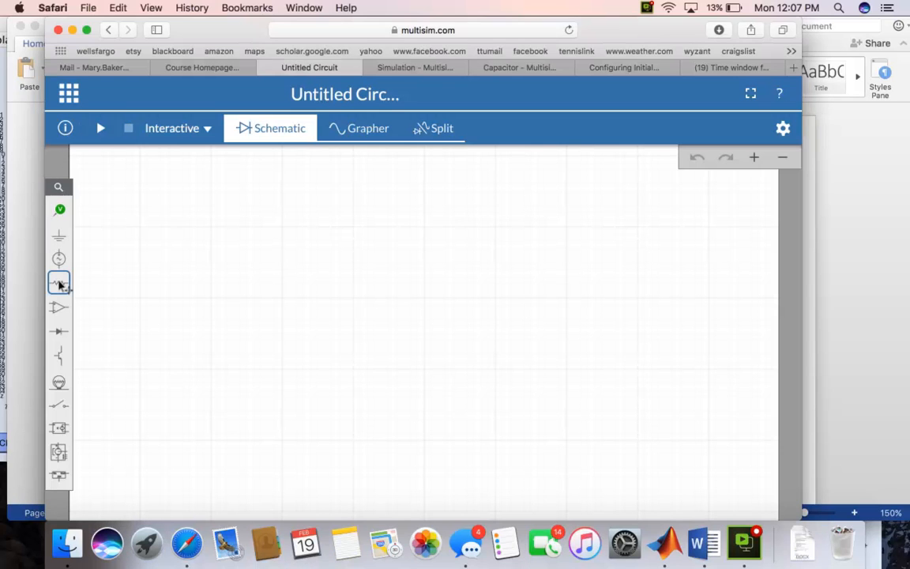
left_click(59, 284)
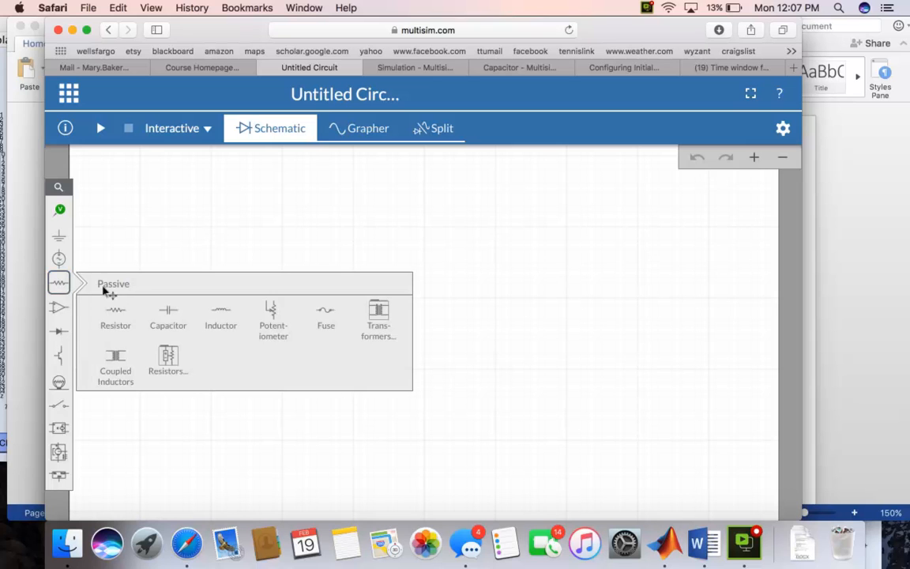
left_click(115, 315)
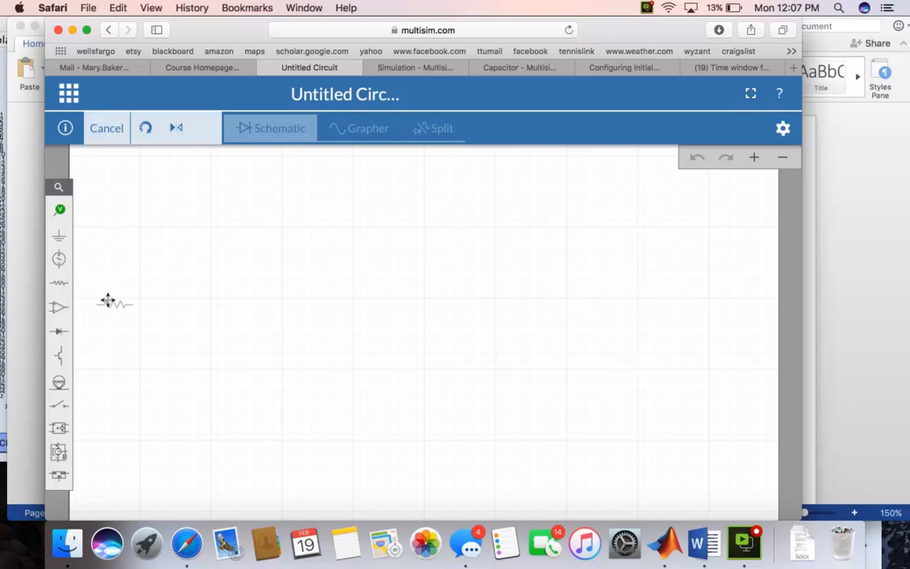
left_click(366, 261)
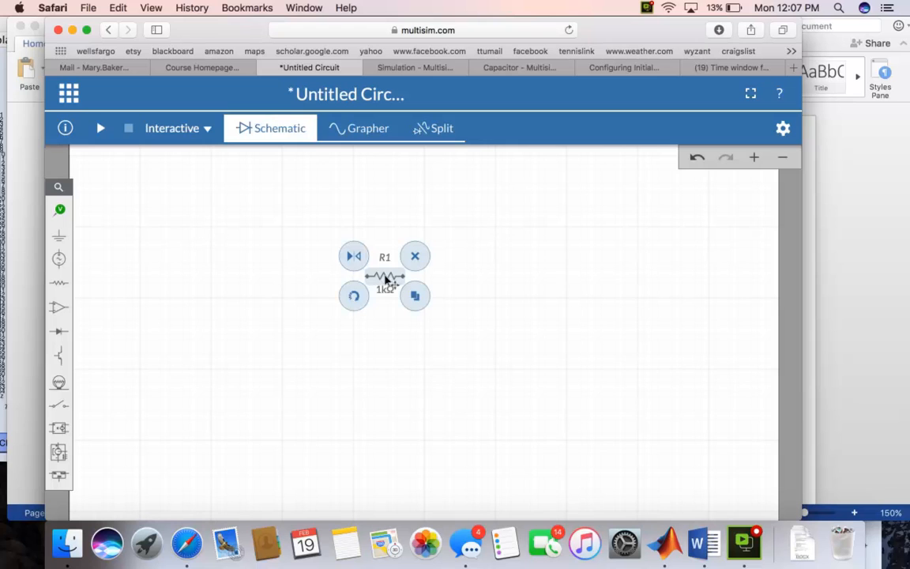
left_click(355, 298)
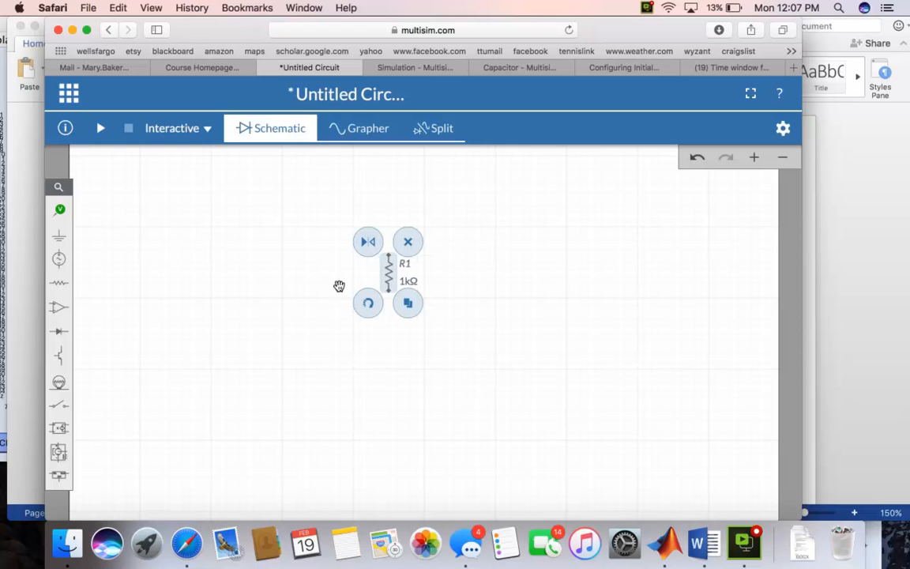
Place a capacitor to the left of the resistor and rotate it to stand vertically
left_click(55, 284)
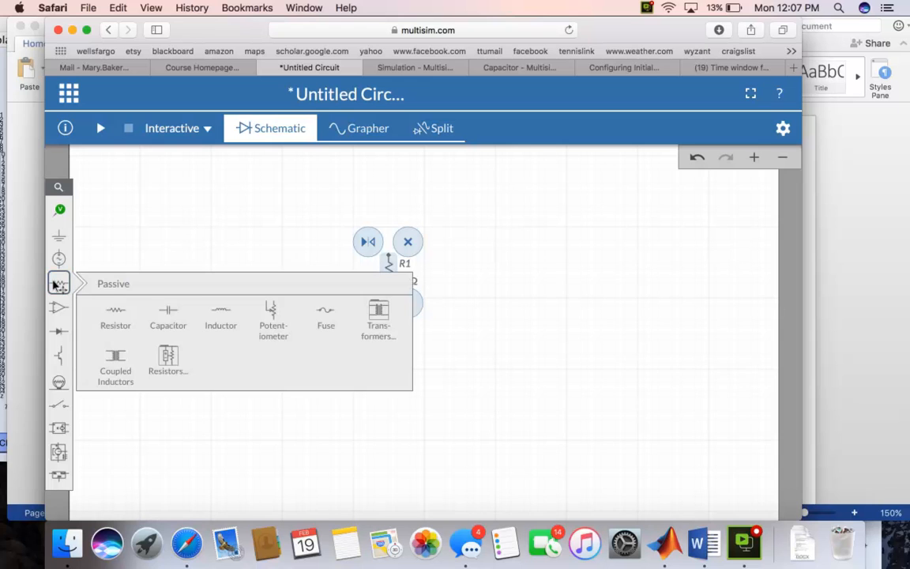
left_click(164, 312)
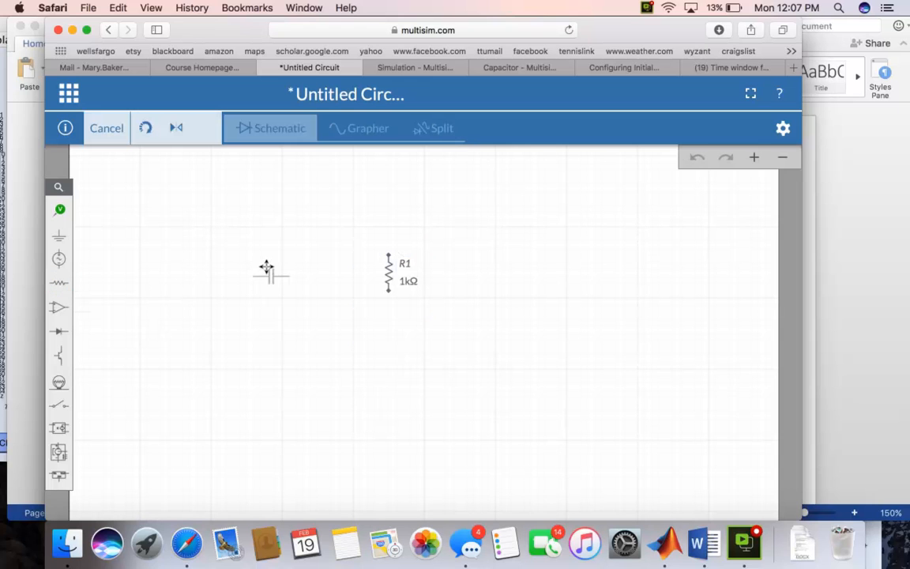
left_click(266, 267)
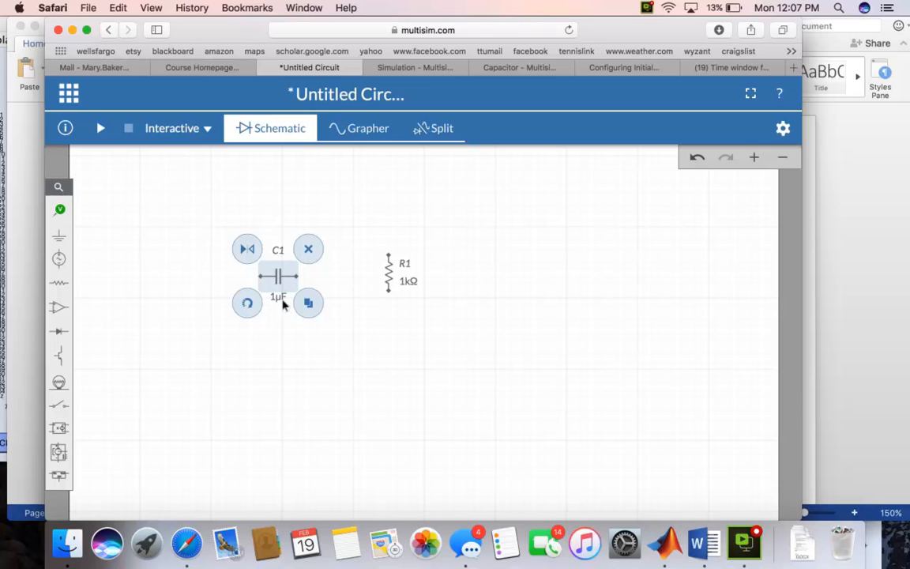
left_click(255, 303)
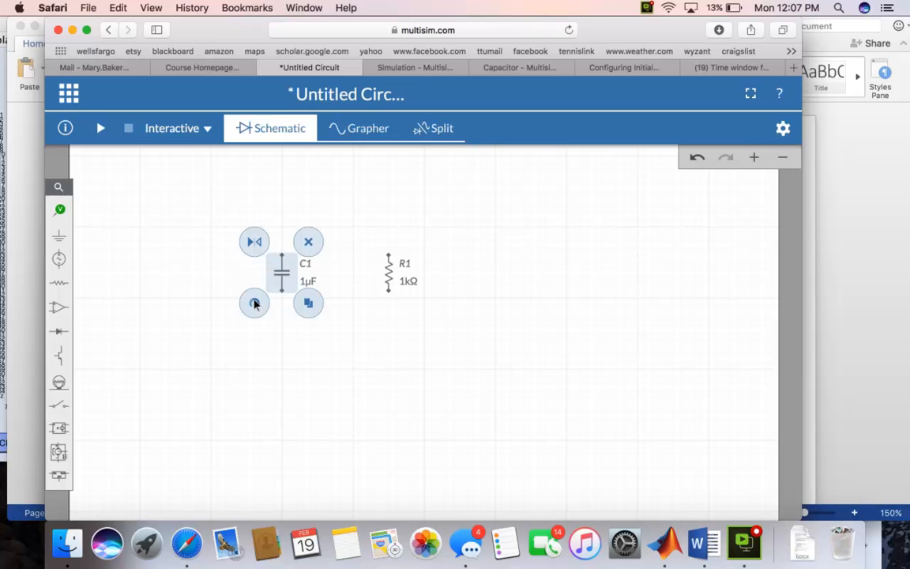
Wire the capacitor and resistor into a closed loop by connecting their upper terminals and their lower terminals
left_click(282, 254)
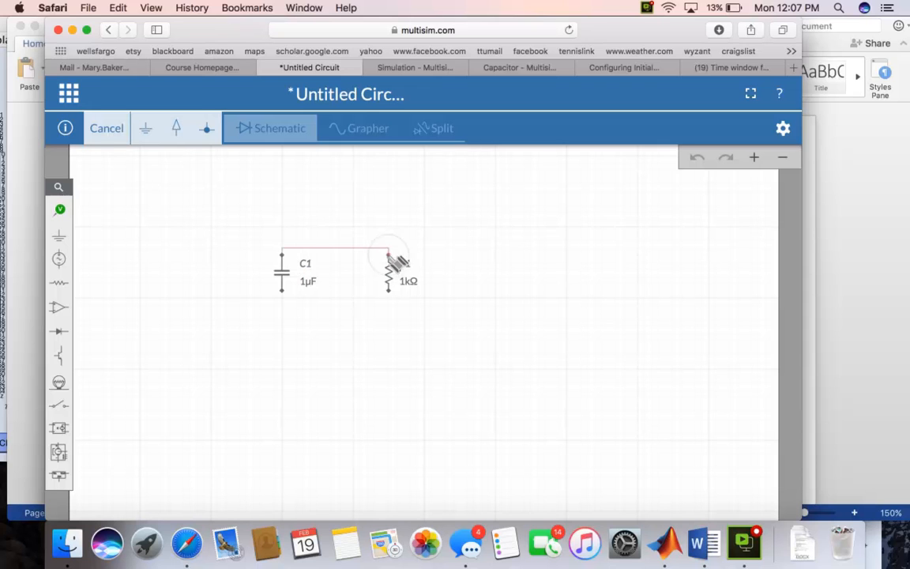
left_click(393, 259)
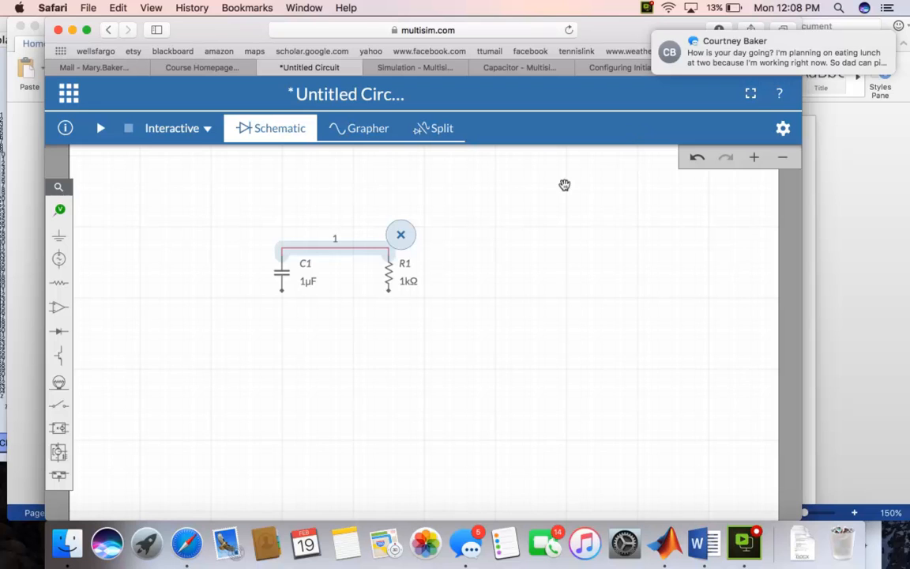
left_click(388, 293)
left_click(390, 292)
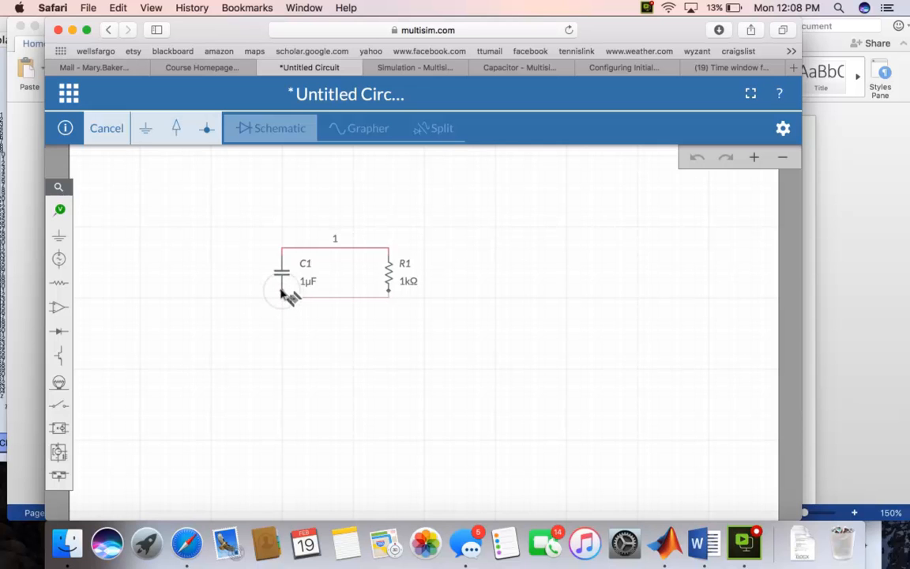
left_click(282, 294)
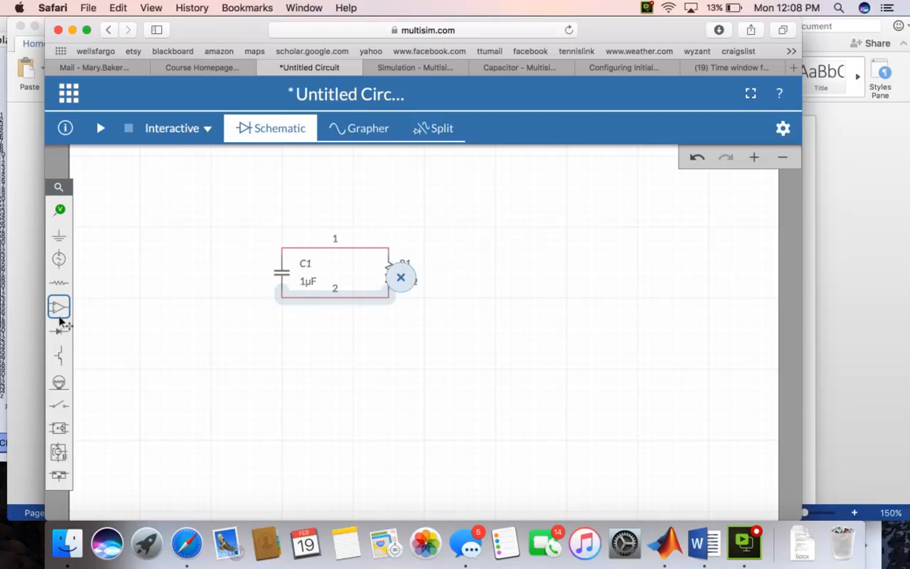
Place a ground below the capacitor and wire it to the capacitor's lower terminal
mouse_move(58, 237)
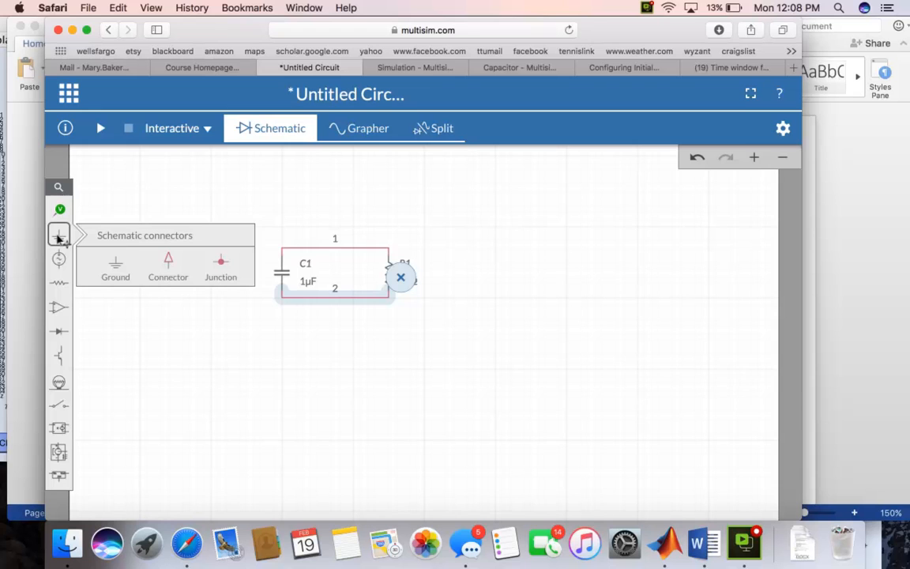
left_click(114, 271)
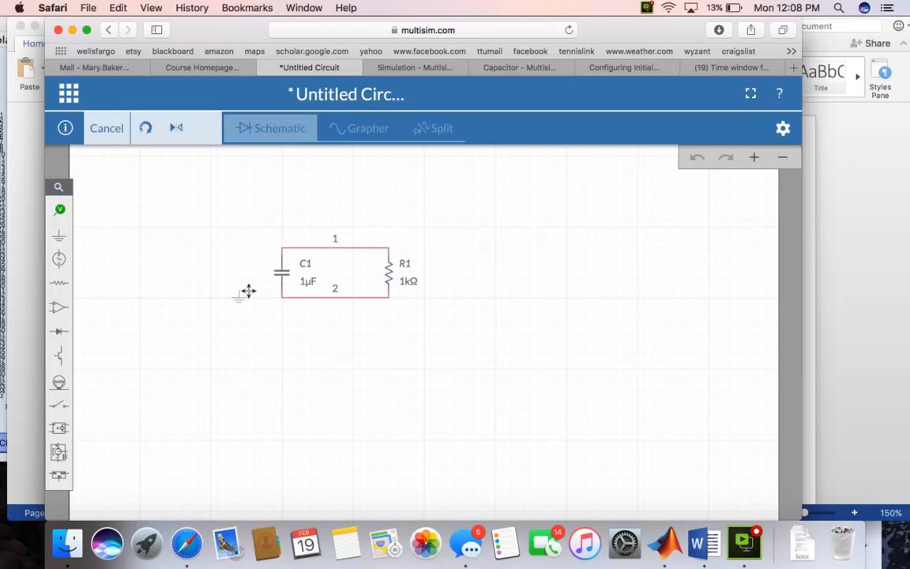
left_click(276, 362)
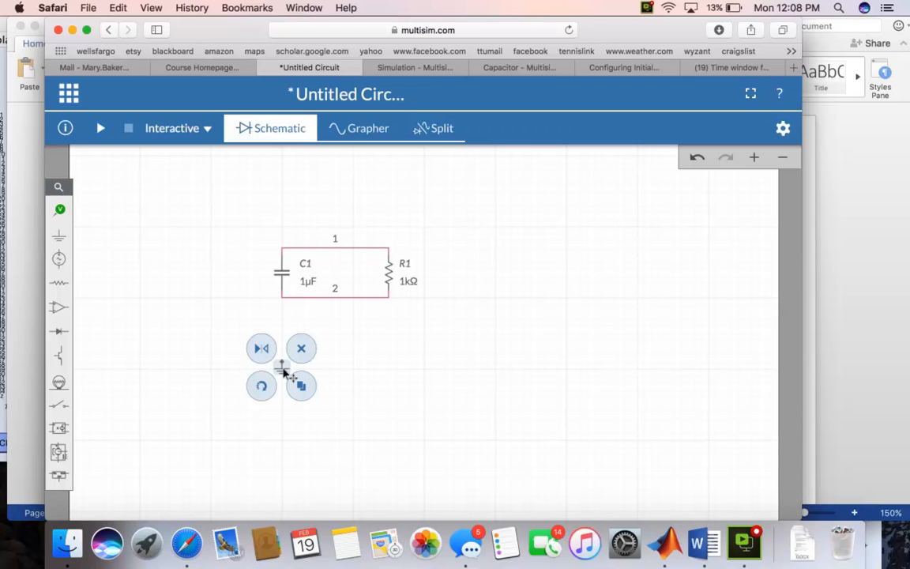
left_click(267, 303)
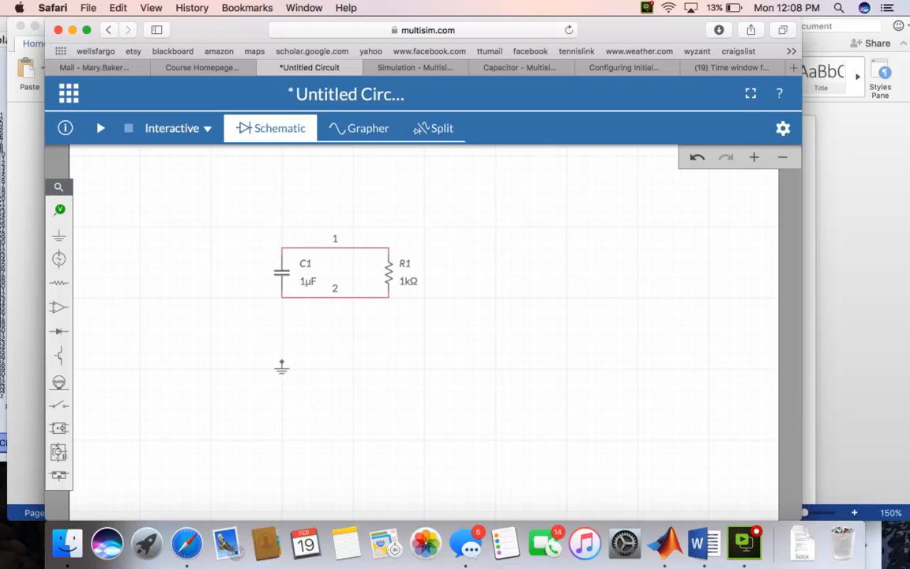
left_click(281, 360)
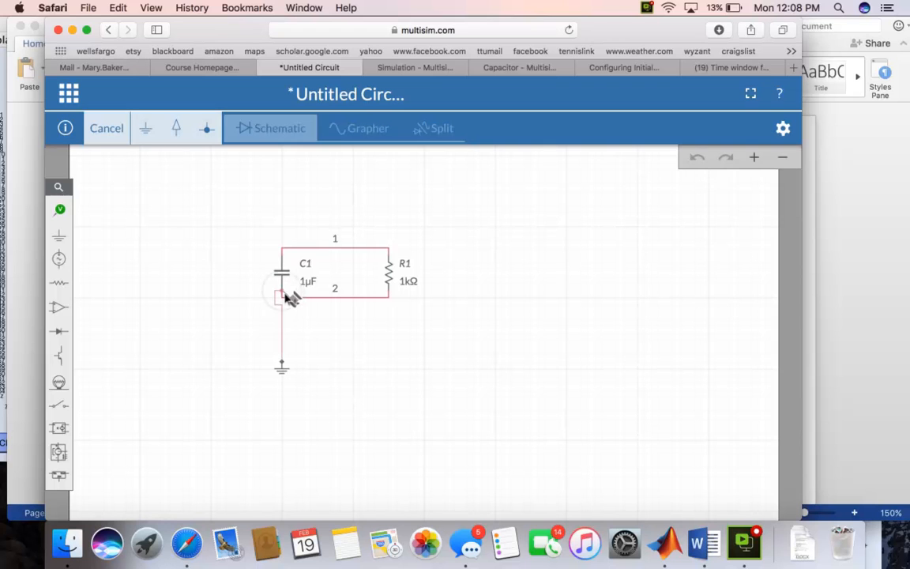
left_click(282, 297)
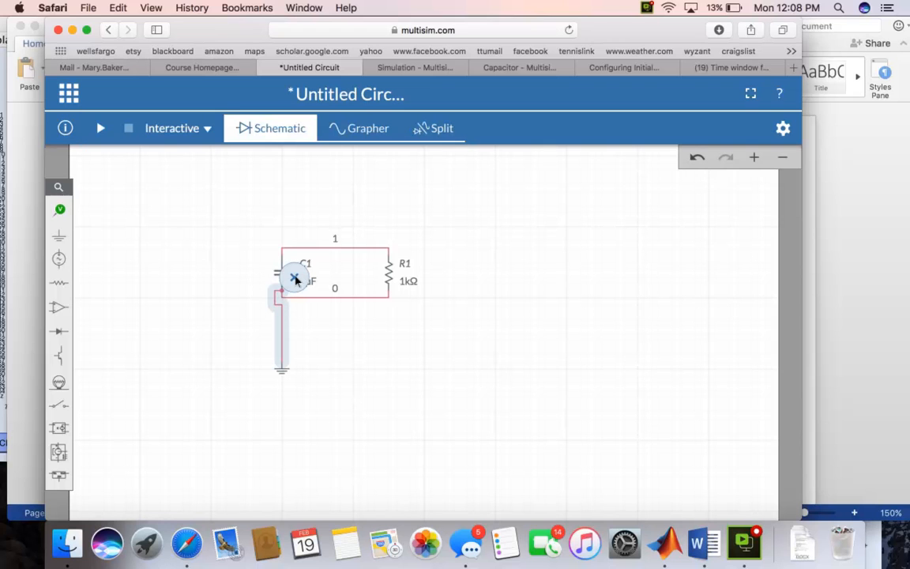
left_click(334, 374)
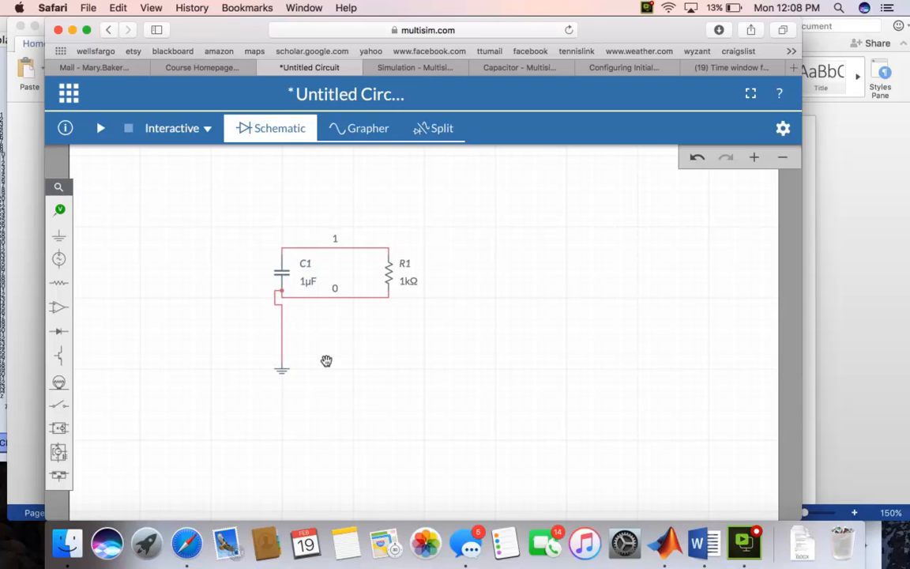
Enable the initial condition of capacitor C1 and set its initial voltage to 10 V
left_click(305, 272)
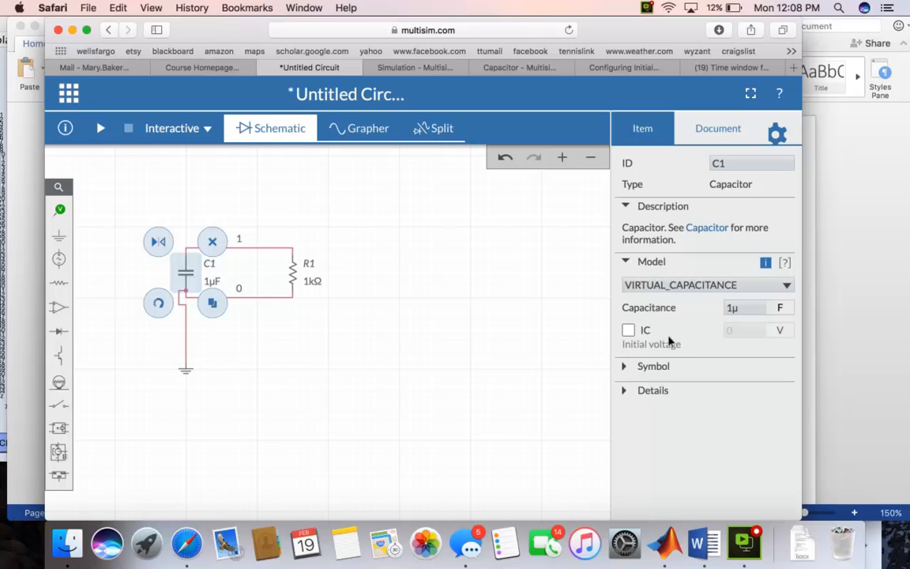
left_click(623, 329)
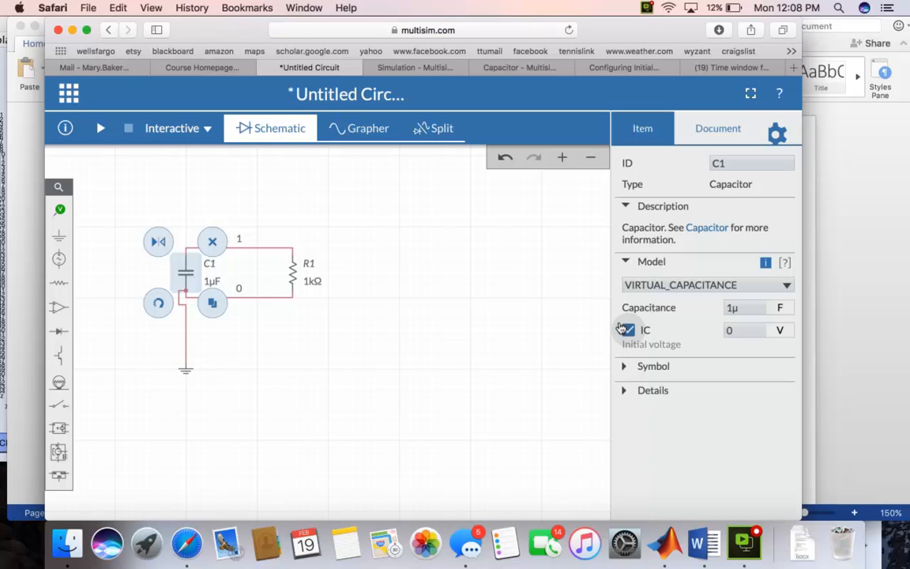
left_click(735, 324)
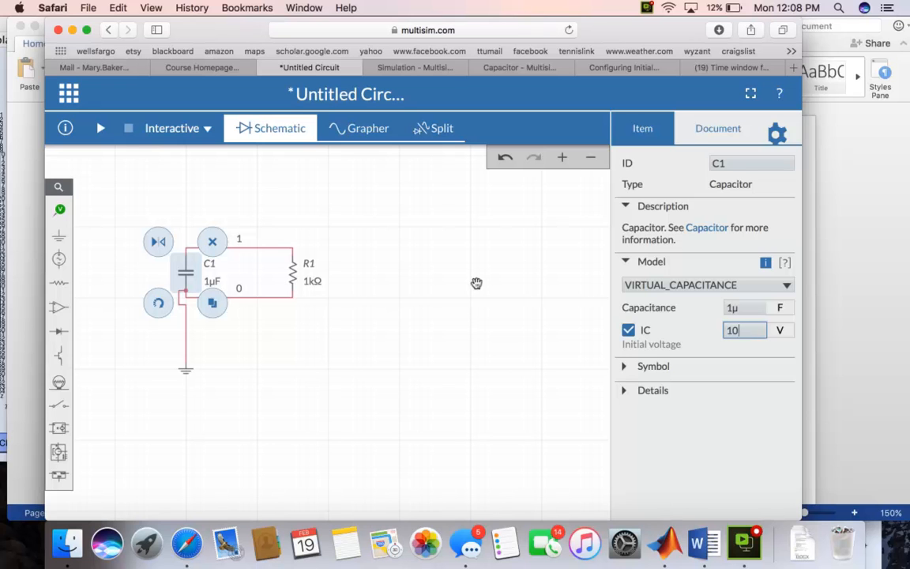
left_click(302, 280)
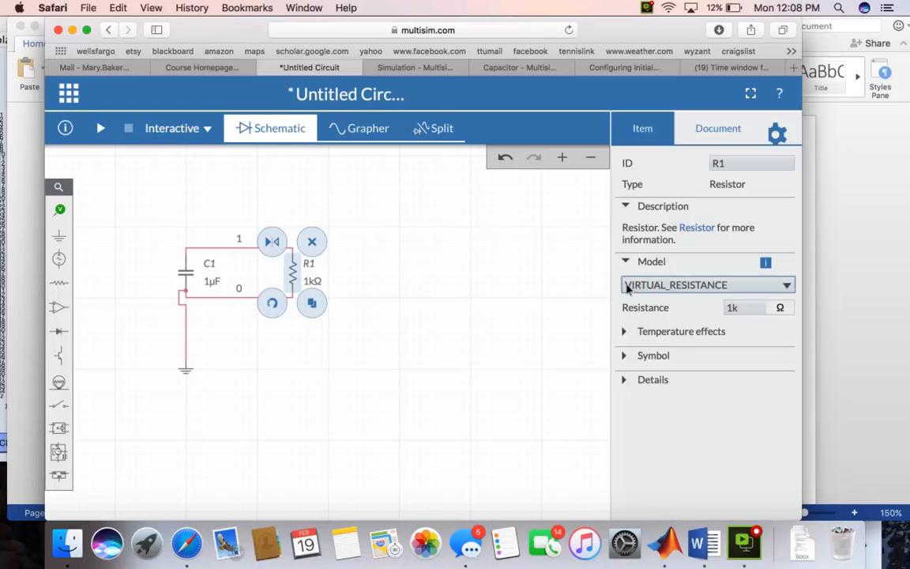
left_click(532, 327)
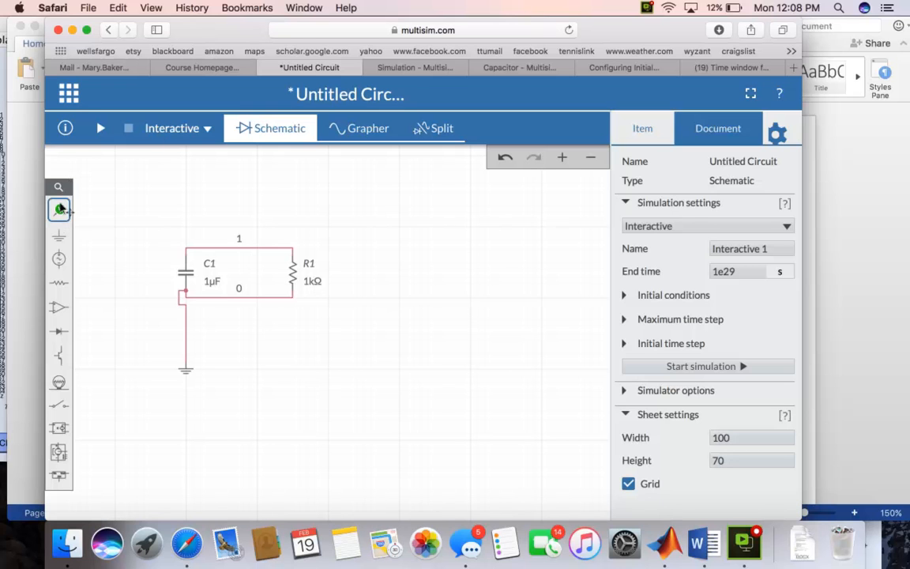
Attach a voltage probe to the upper wire where it meets resistor R1 and look through the probe's settings
mouse_move(62, 209)
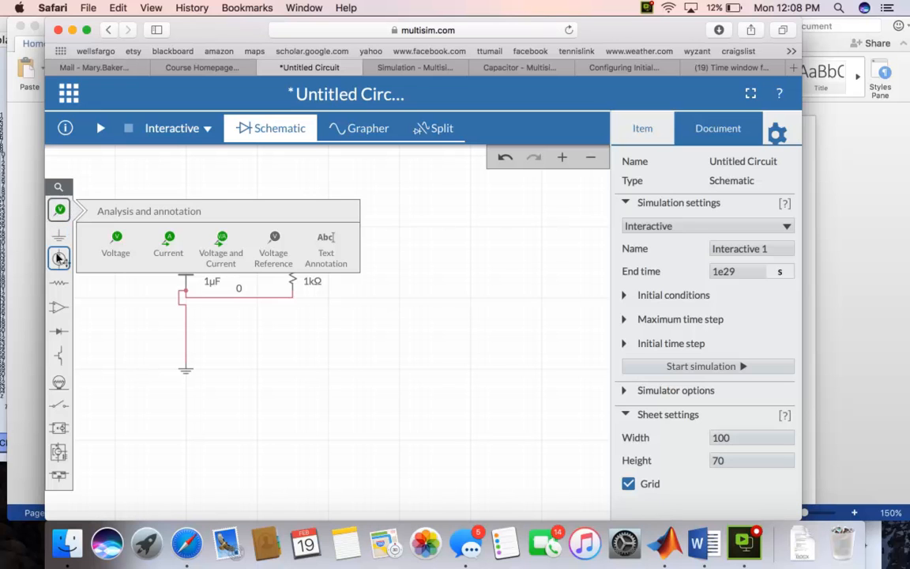
mouse_move(58, 258)
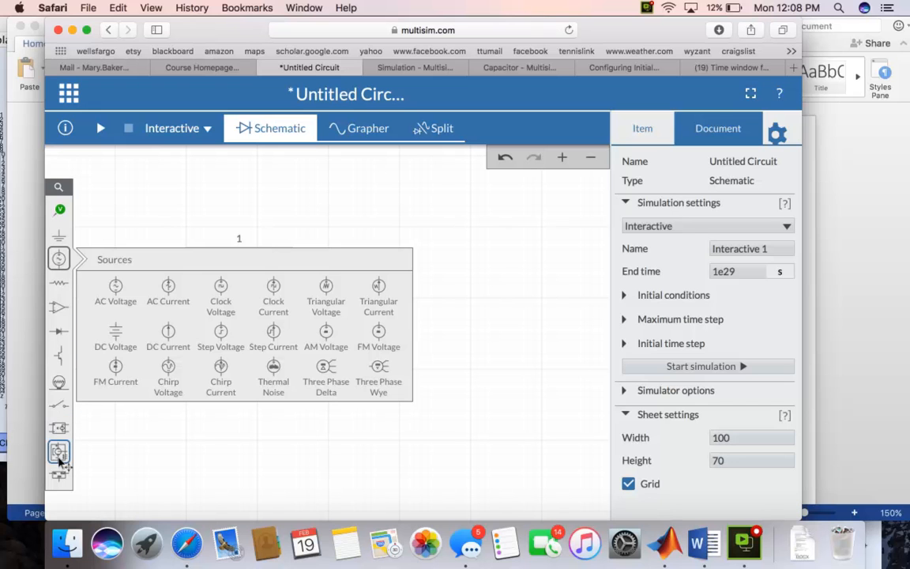
mouse_move(59, 460)
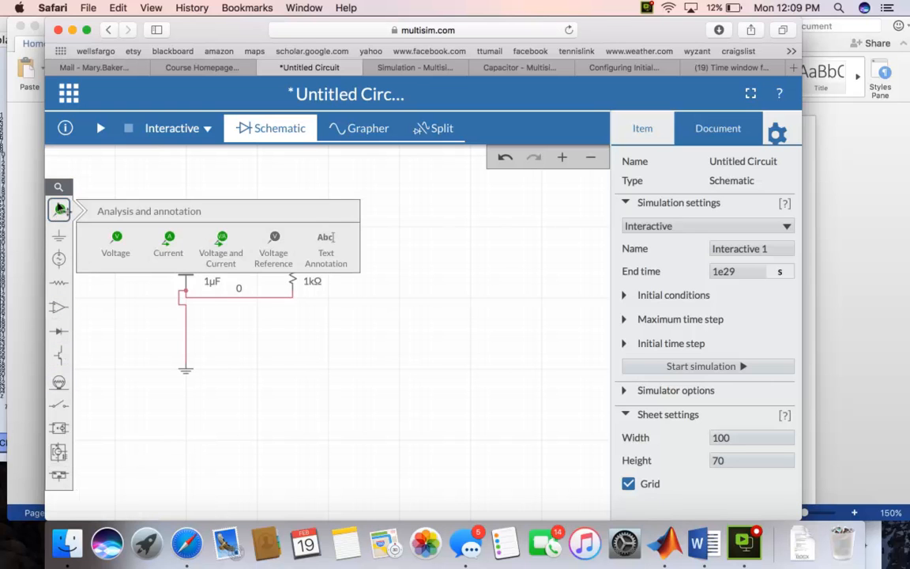
left_click(116, 241)
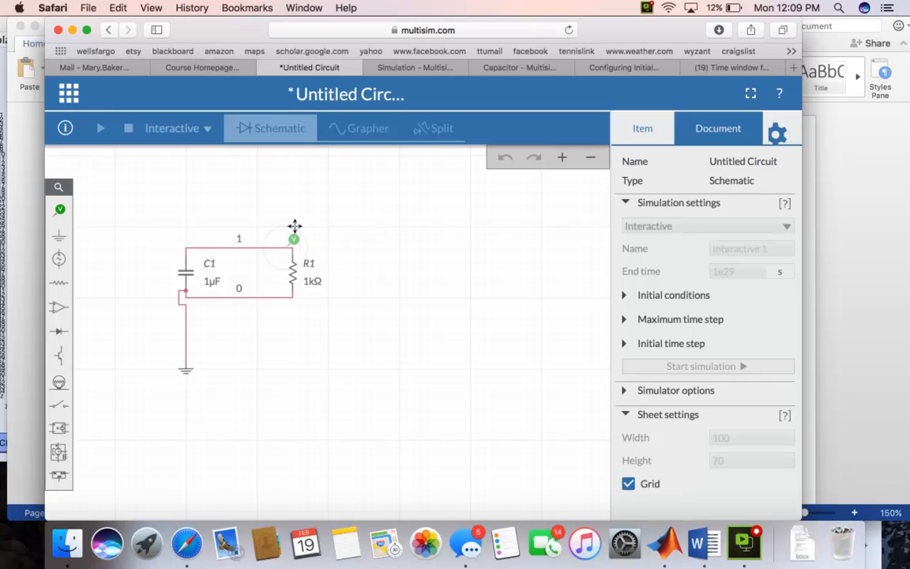
left_click(301, 229)
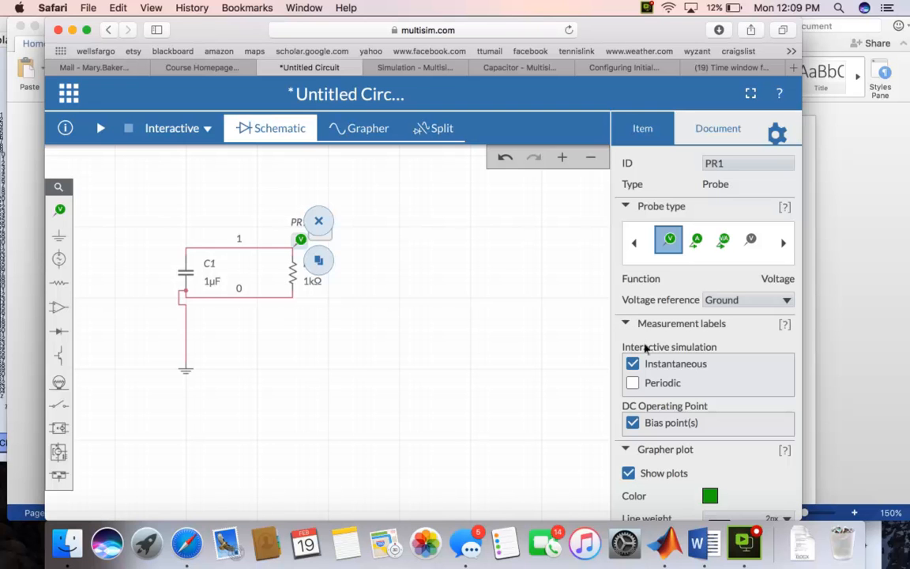
scroll(651, 376, "down", 1)
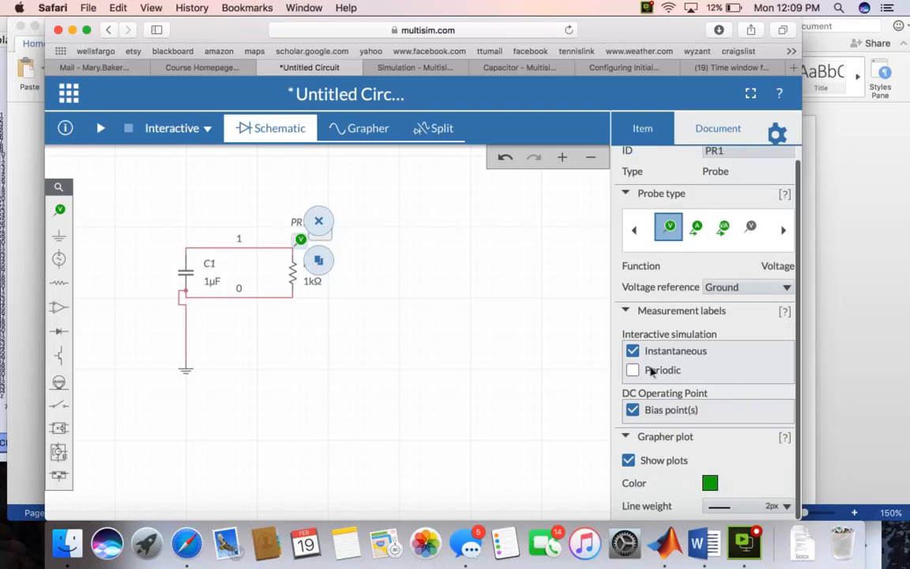
scroll(626, 332, "up", 1)
scroll(626, 332, "down", 1)
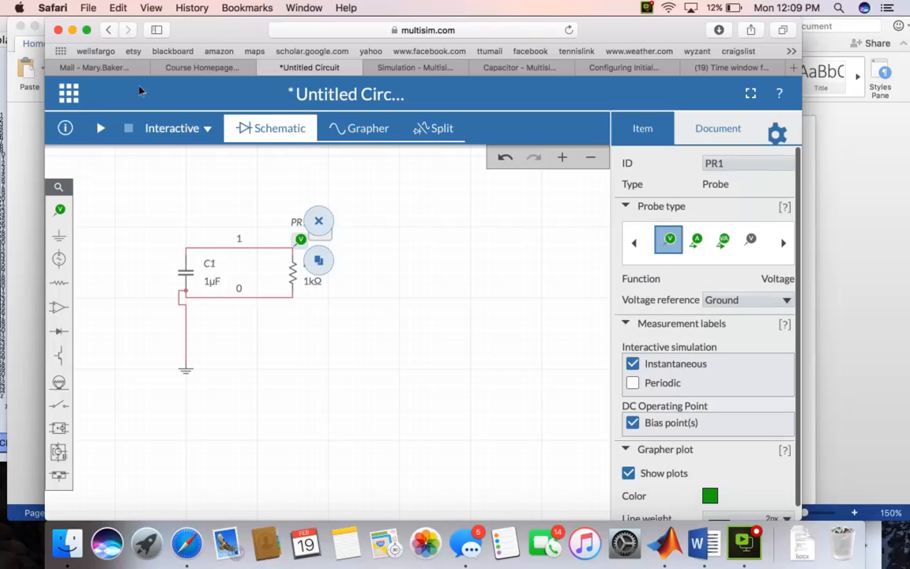
Switch the simulation type from Interactive to Transient
left_click(208, 129)
left_click(208, 130)
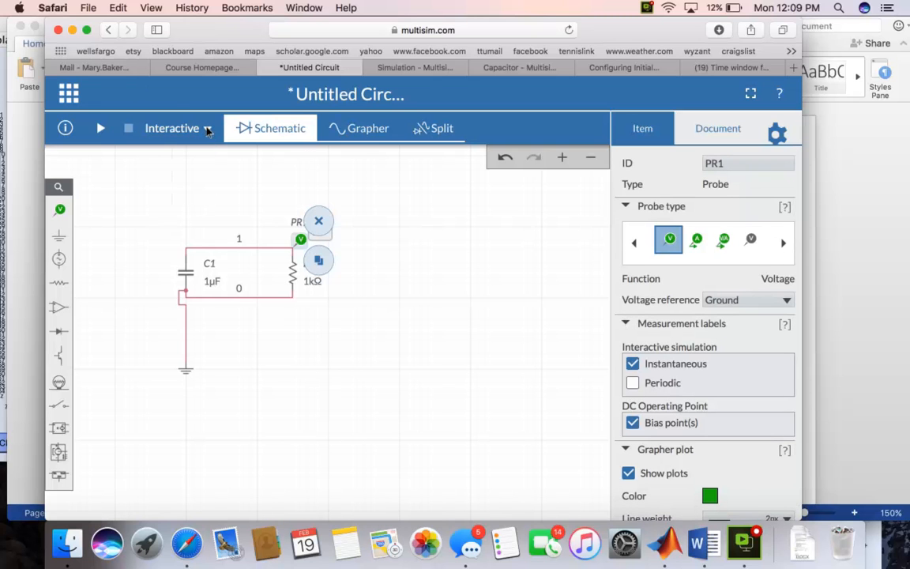
left_click(208, 130)
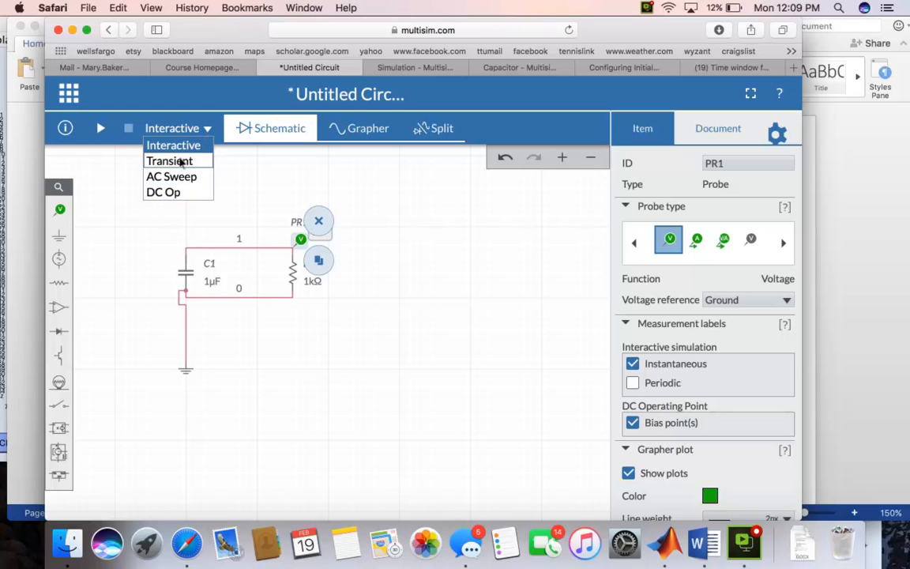
left_click(181, 161)
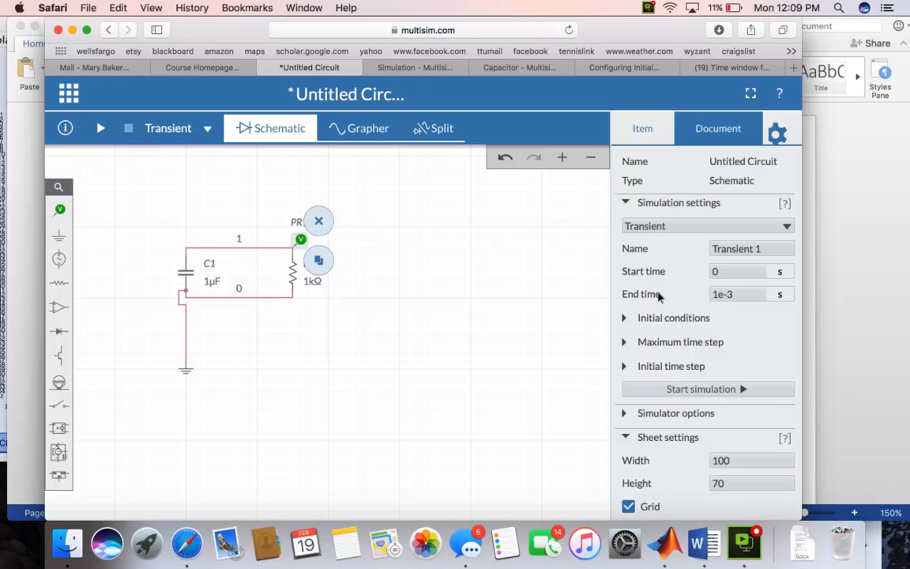
Set the transient simulation's initial conditions to User defined
left_click(662, 319)
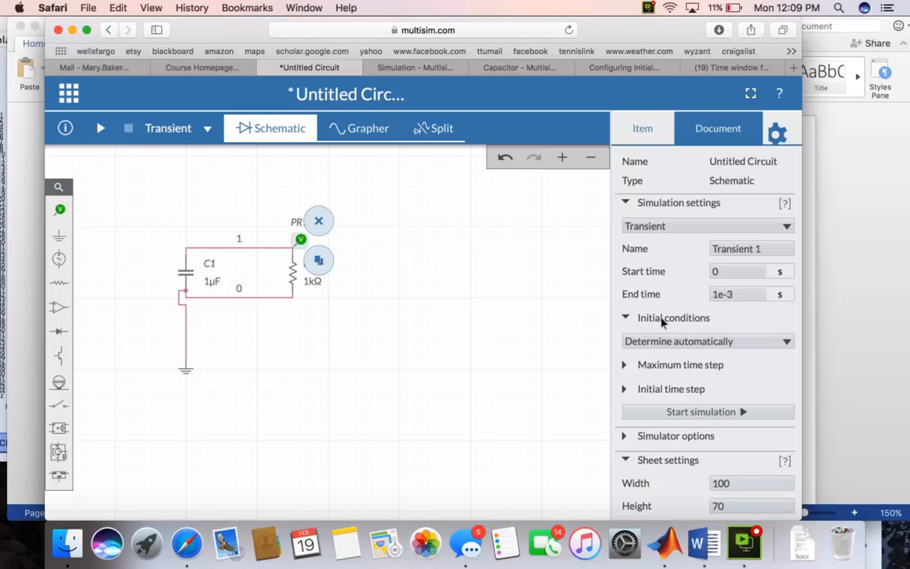
left_click(787, 342)
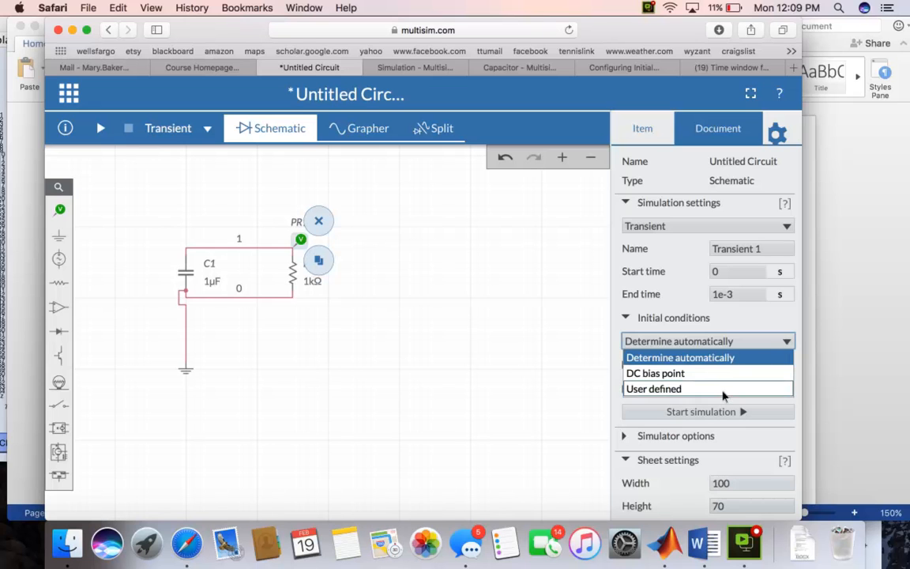
left_click(723, 389)
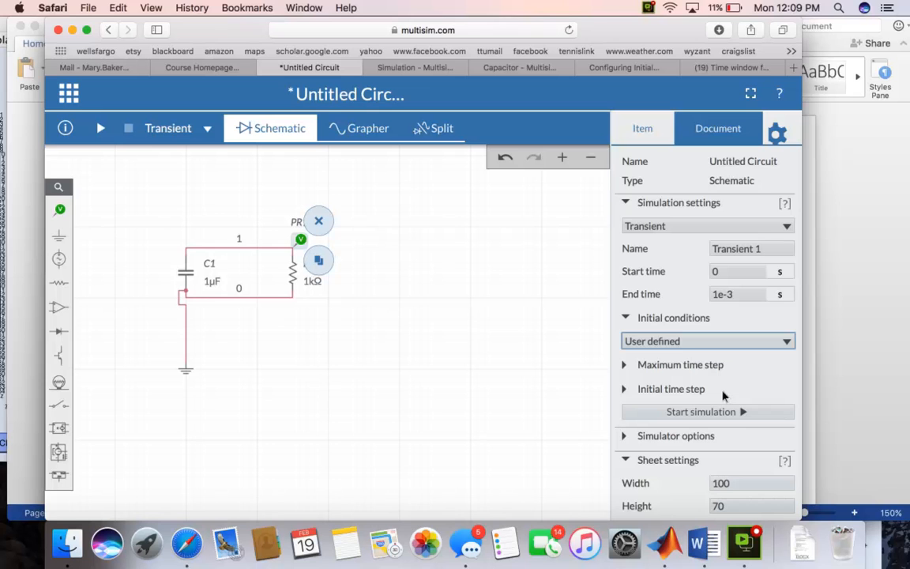
scroll(720, 394, "down", 2)
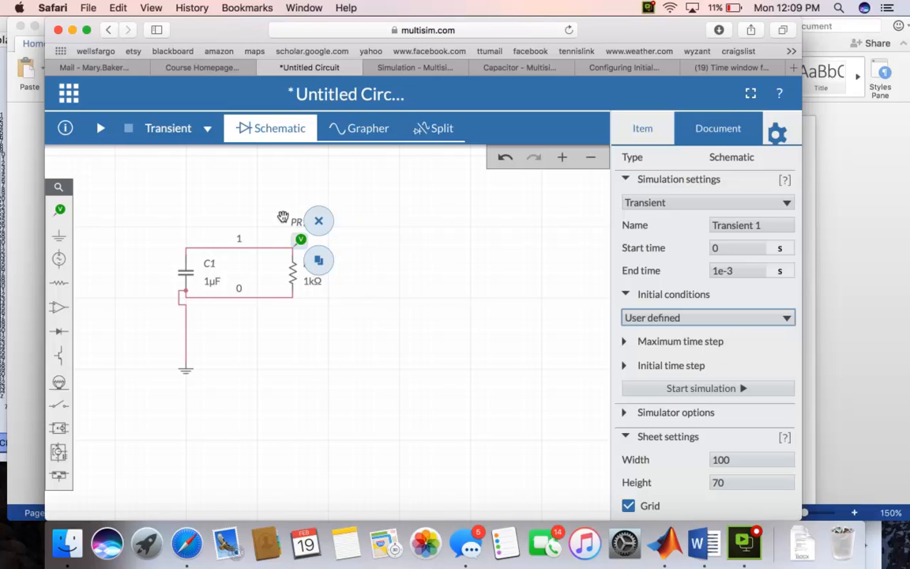
left_click(367, 293)
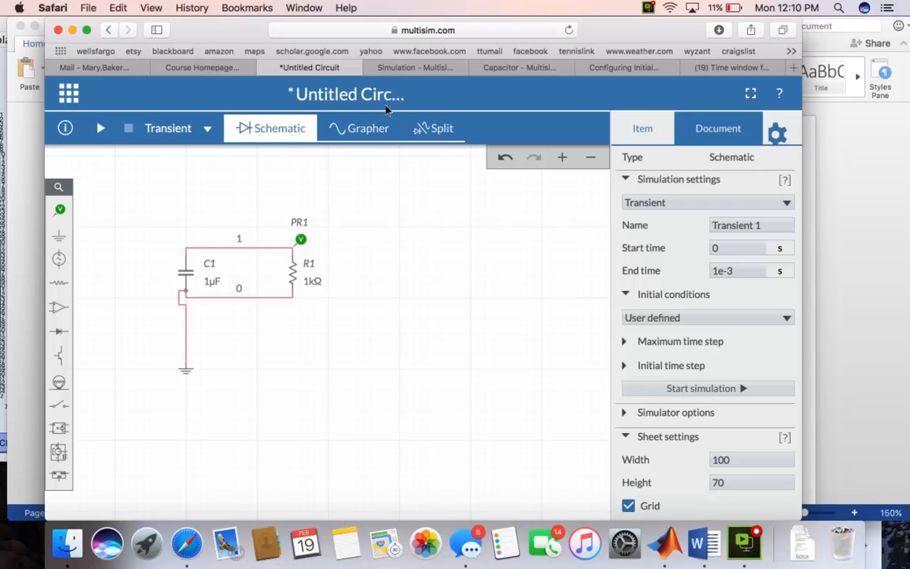
Show the schematic and the graph side by side with the whole circuit in view, and run the transient simulation
left_click(366, 130)
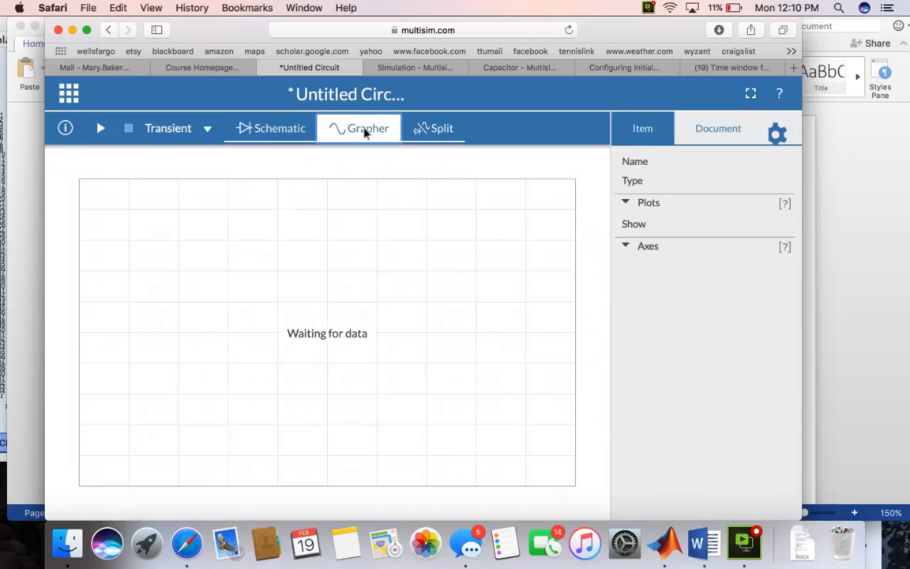
left_click(435, 131)
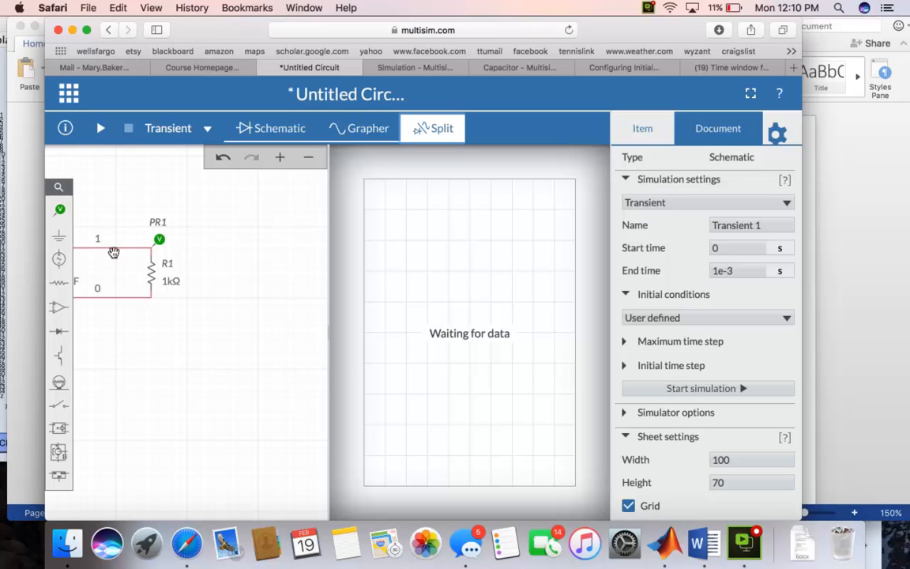
scroll(185, 275, "up", 2)
scroll(184, 275, "left", 3)
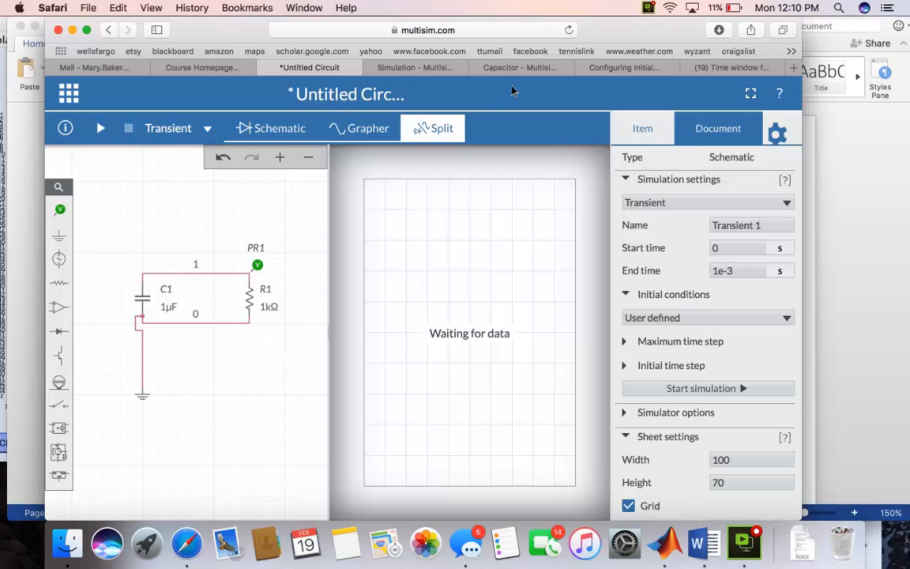
left_click(683, 387)
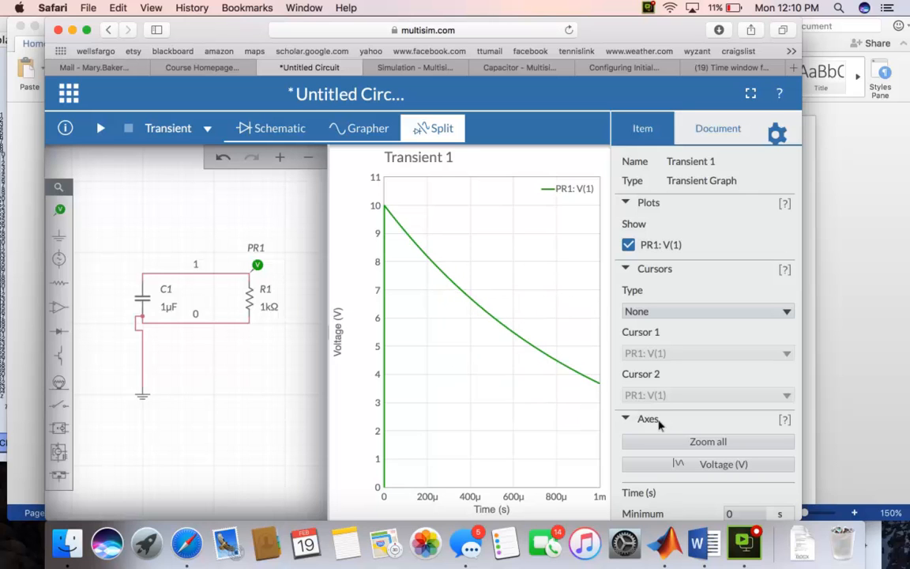
Fit the transient graph to its data and set the time axis maximum to 0.003 s
left_click(681, 445)
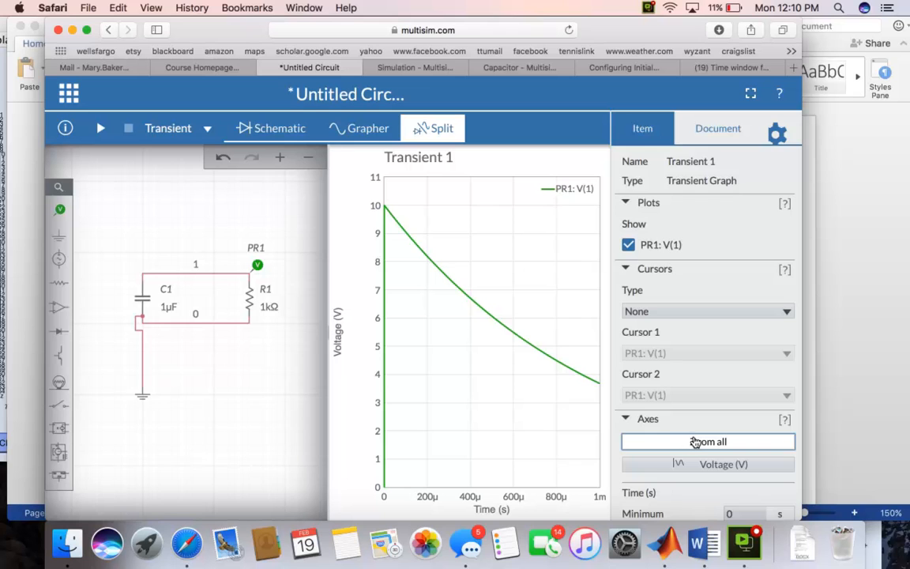
scroll(684, 441, "down", 3)
left_click(695, 443)
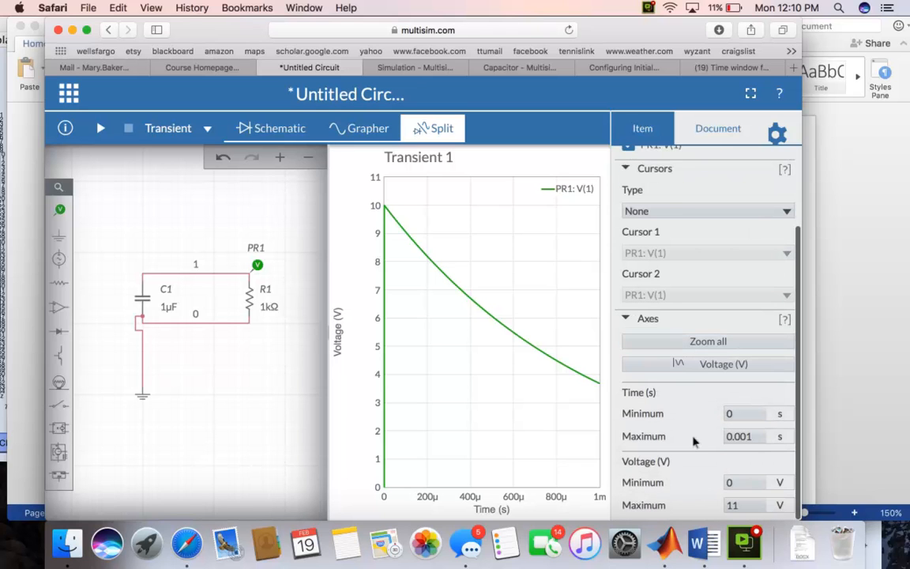
left_click(733, 436)
double_click(751, 434)
type(".")
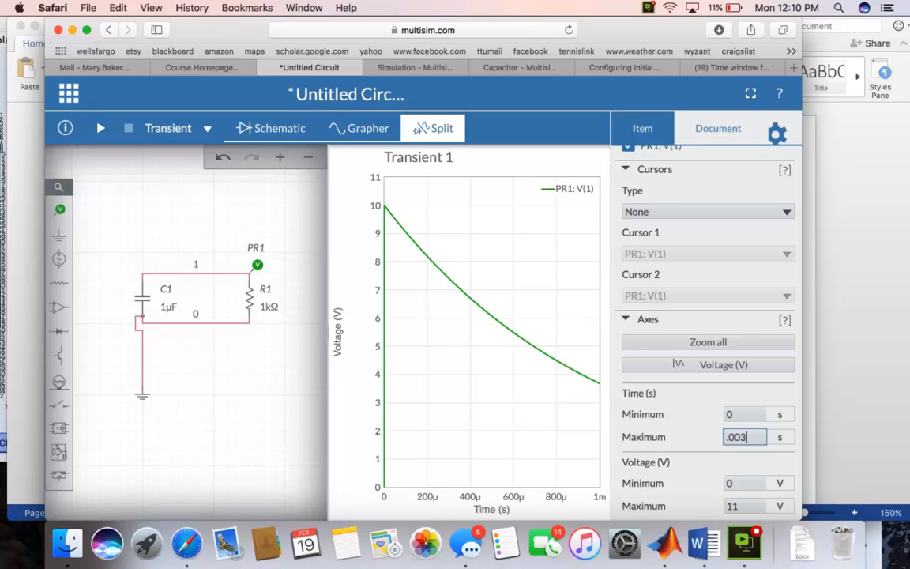
type("003")
key("Return")
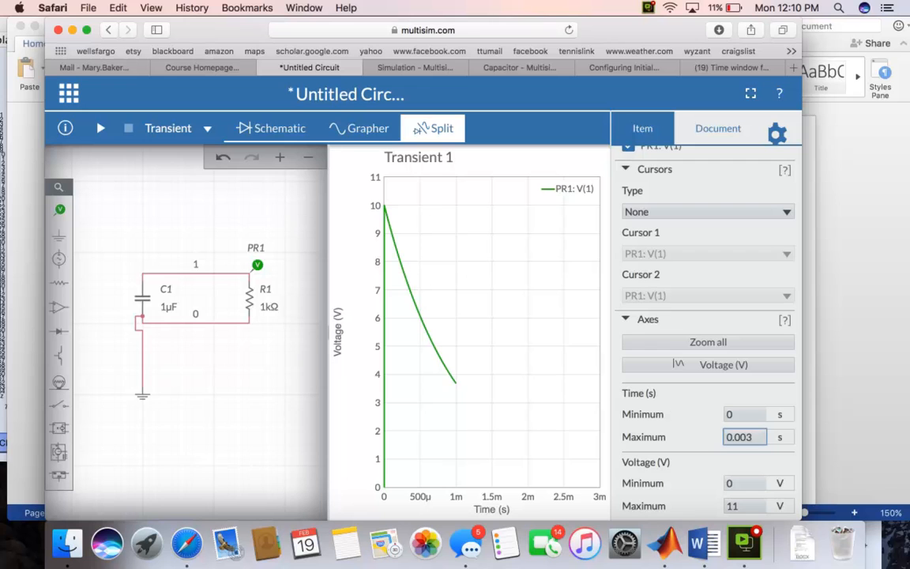
Read points along the capacitor's voltage decay curve and inspect the graph over narrower and wider time ranges
mouse_move(442, 360)
mouse_move(423, 313)
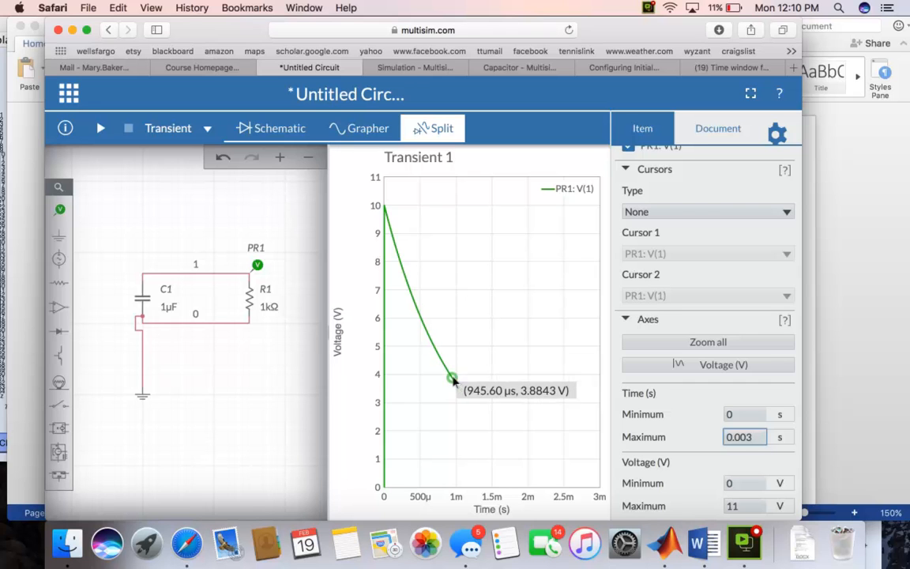
scroll(503, 296, "up", 5)
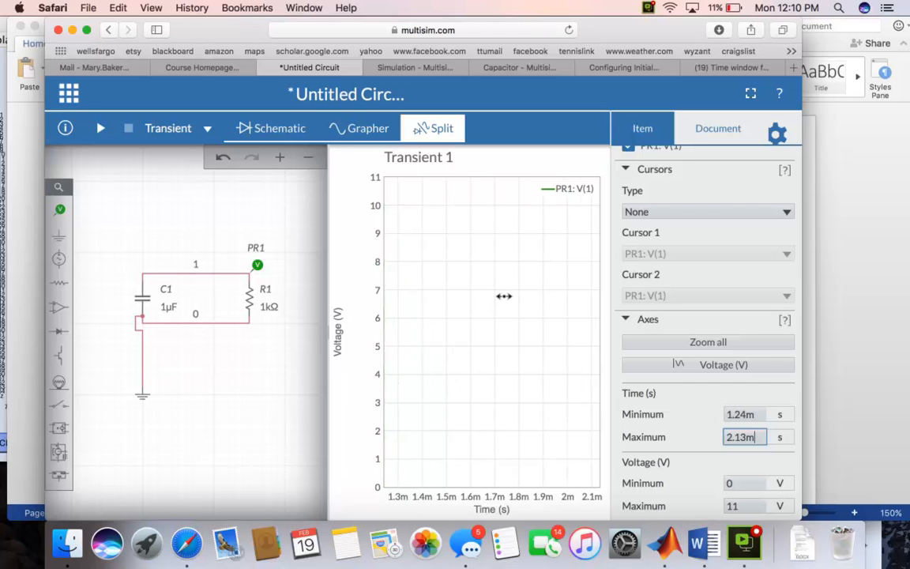
scroll(501, 293, "down", 3)
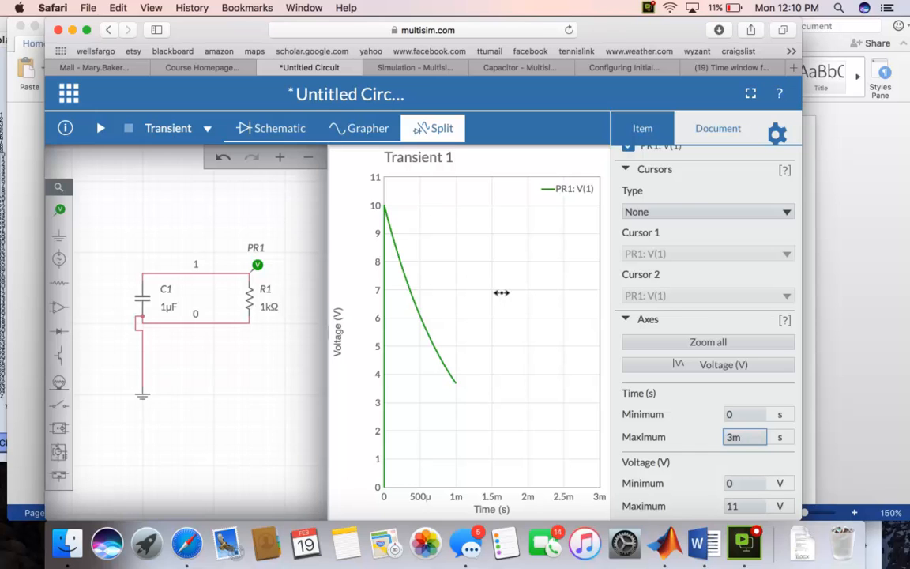
Return to the schematic's simulation settings, keep the Transient type and run the simulation again
left_click(220, 355)
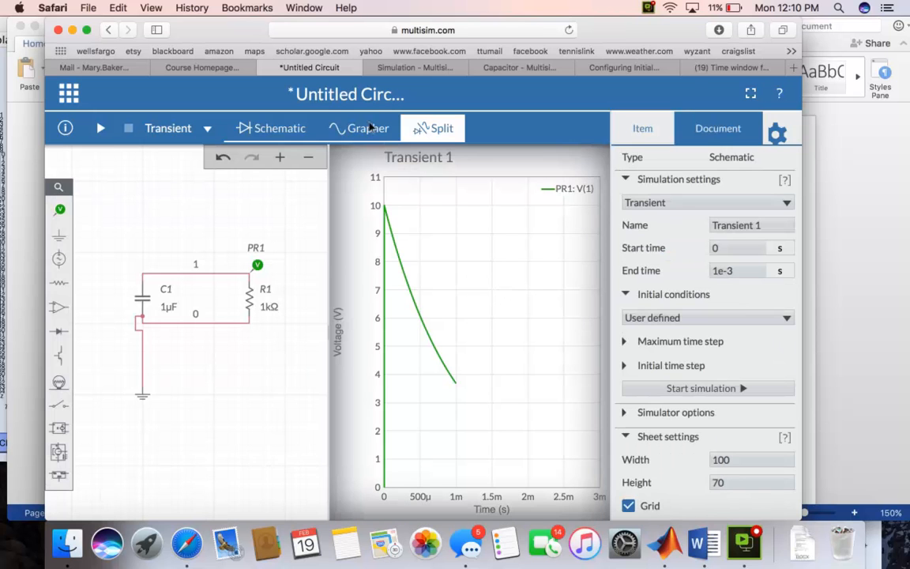
left_click(209, 130)
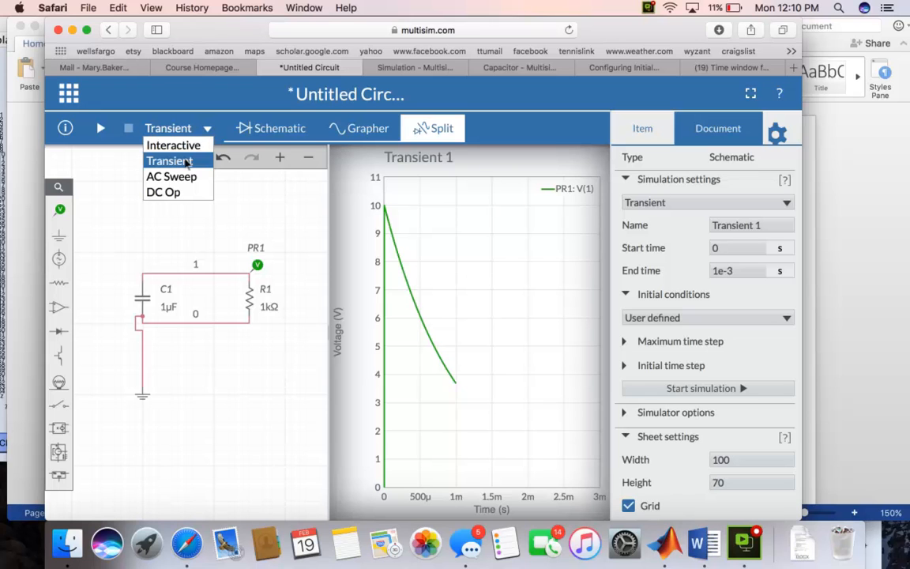
left_click(176, 156)
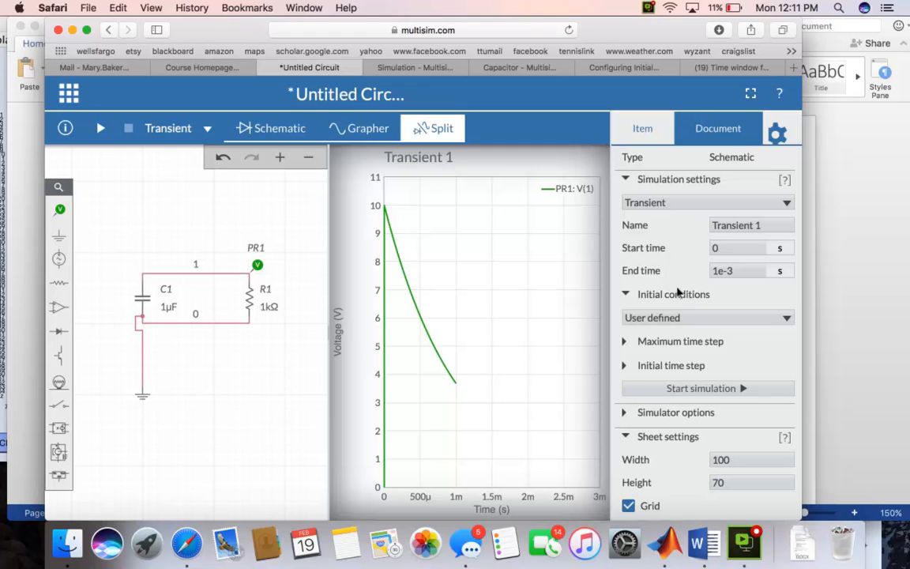
left_click(697, 386)
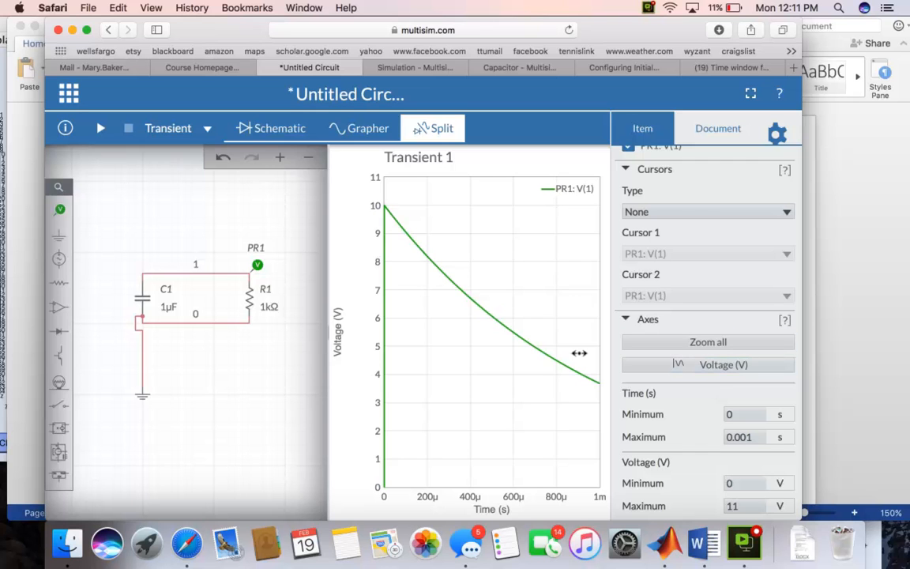
Set the capacitance of C1 to 4.40 µF and rerun the transient simulation
left_click(165, 308)
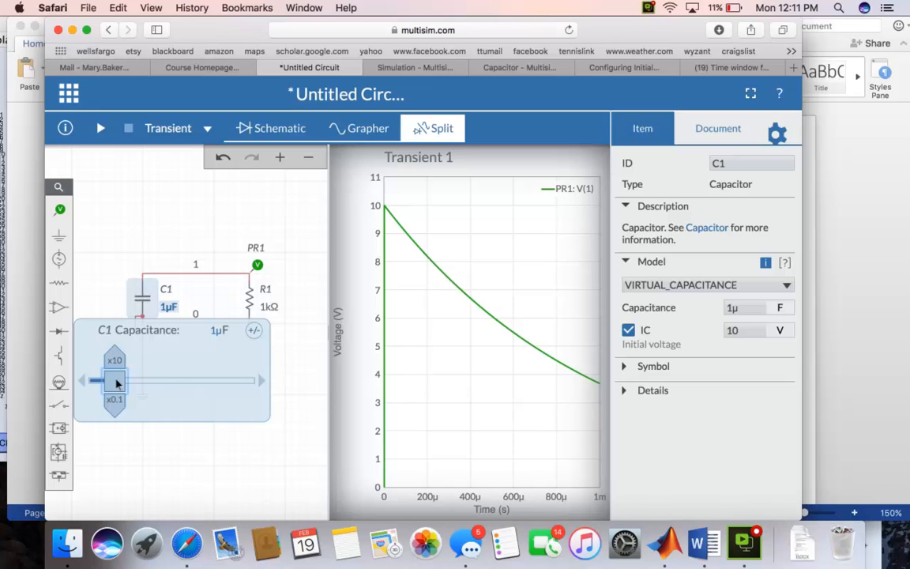
left_click_drag(116, 384, 165, 395)
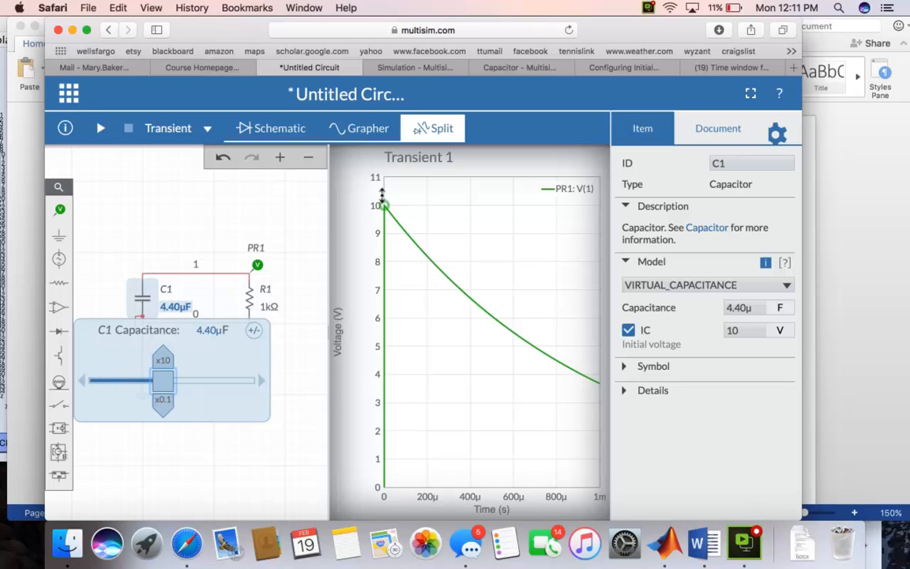
left_click(179, 132)
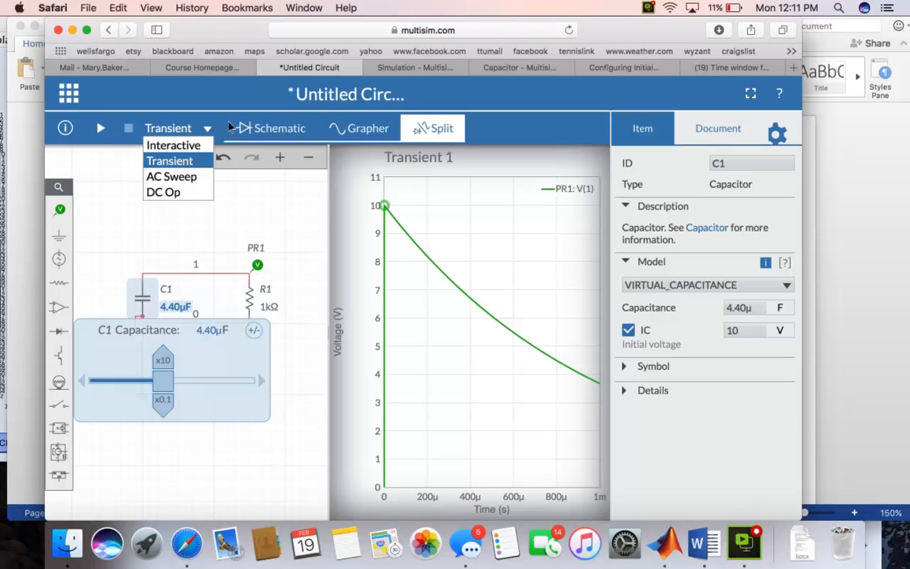
left_click(456, 158)
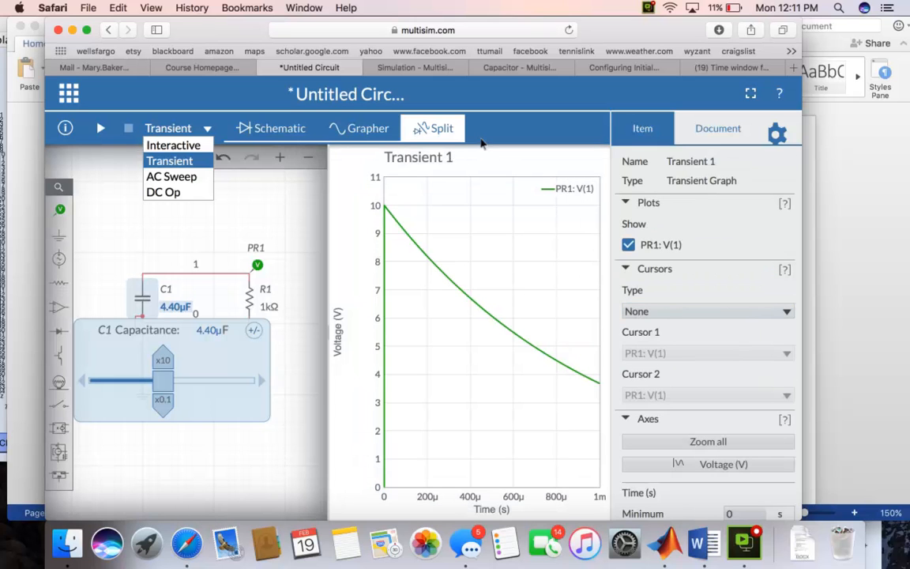
left_click(168, 162)
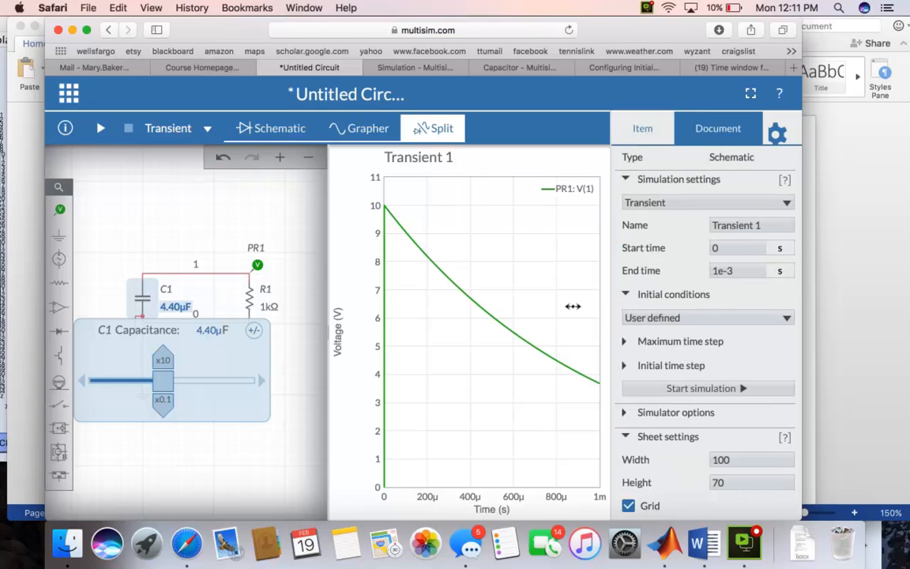
left_click(700, 389)
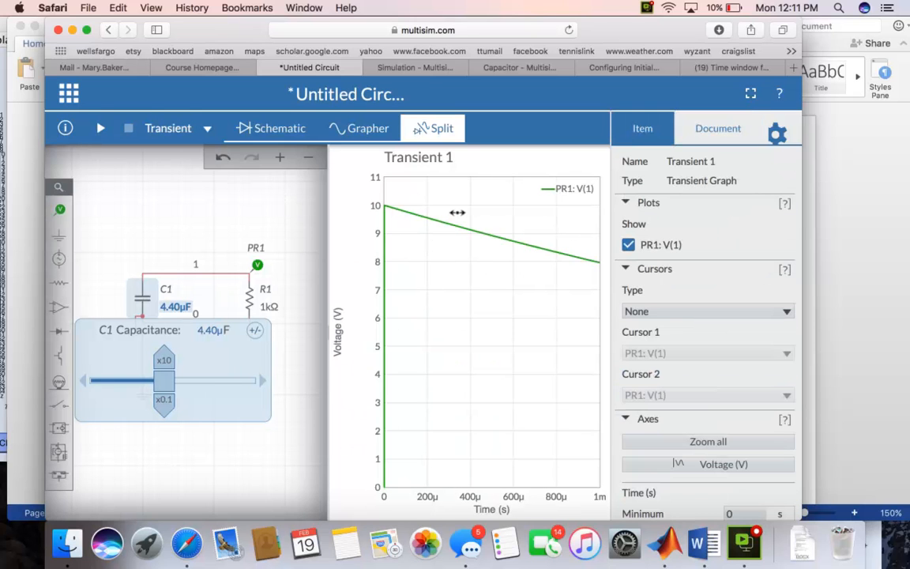
Examine the slower voltage decay curve and the time axis range in the graph settings
mouse_move(569, 257)
scroll(718, 319, "down", 3)
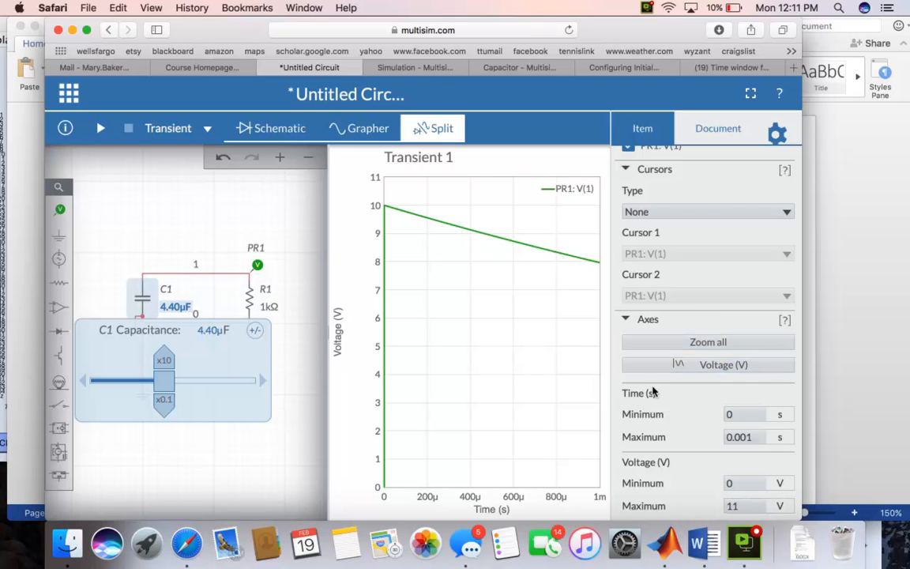
scroll(732, 386, "up", 1)
left_click(742, 452)
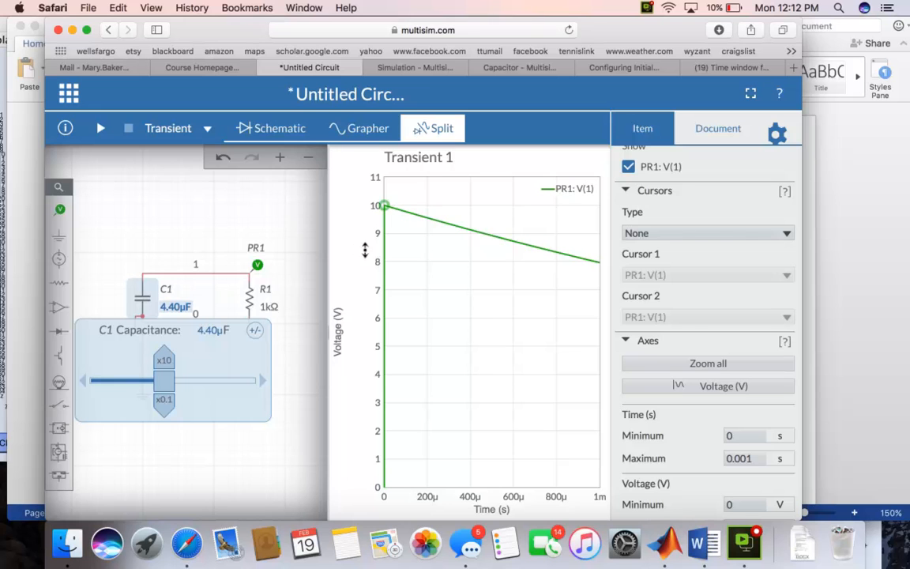
Switch the simulation type to AC Sweep and run it with the default sweep configuration
left_click(209, 130)
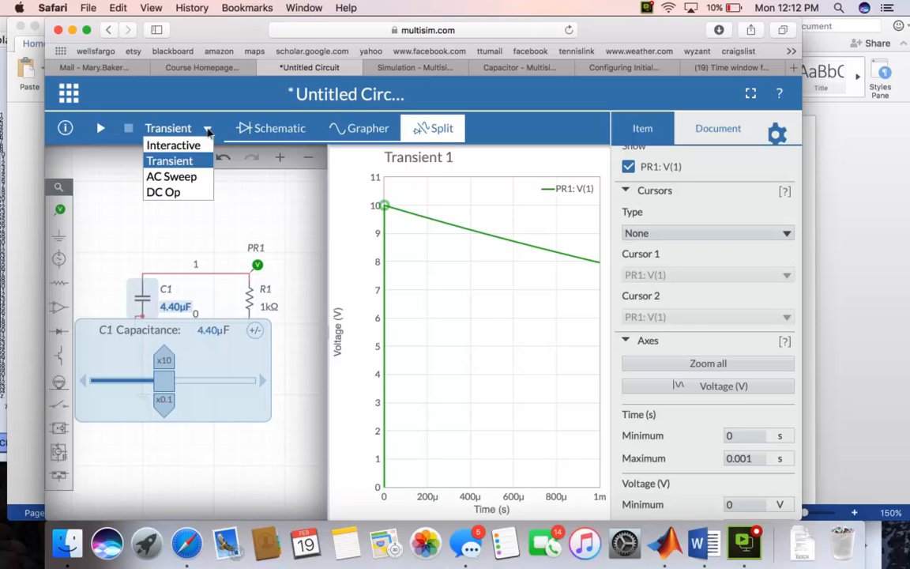
left_click(190, 180)
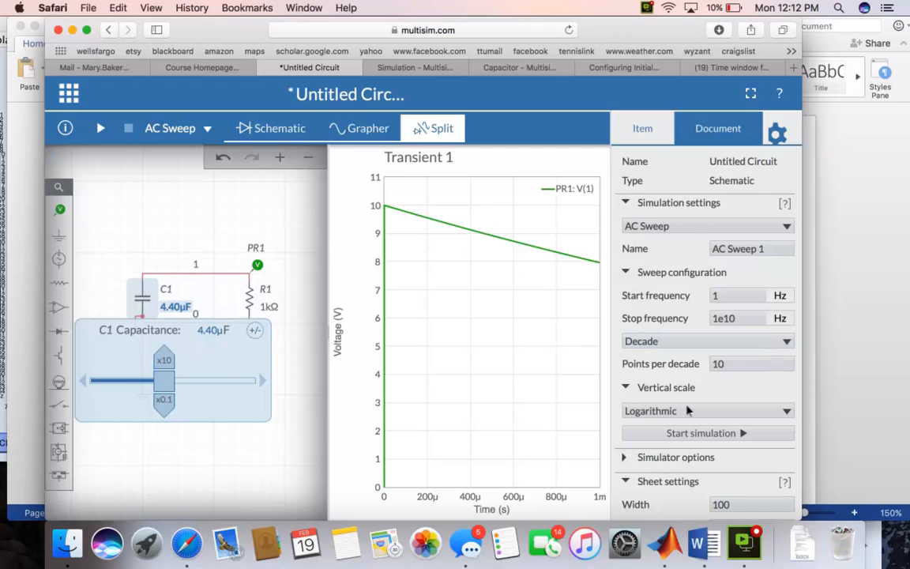
left_click(685, 434)
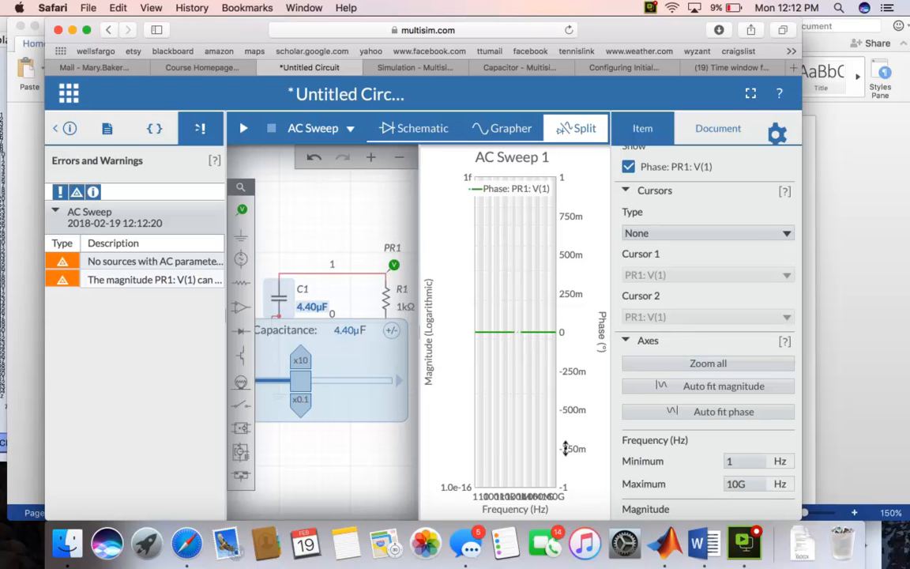
Show only the AC sweep graph and read the full text of both simulation warnings
left_click(503, 129)
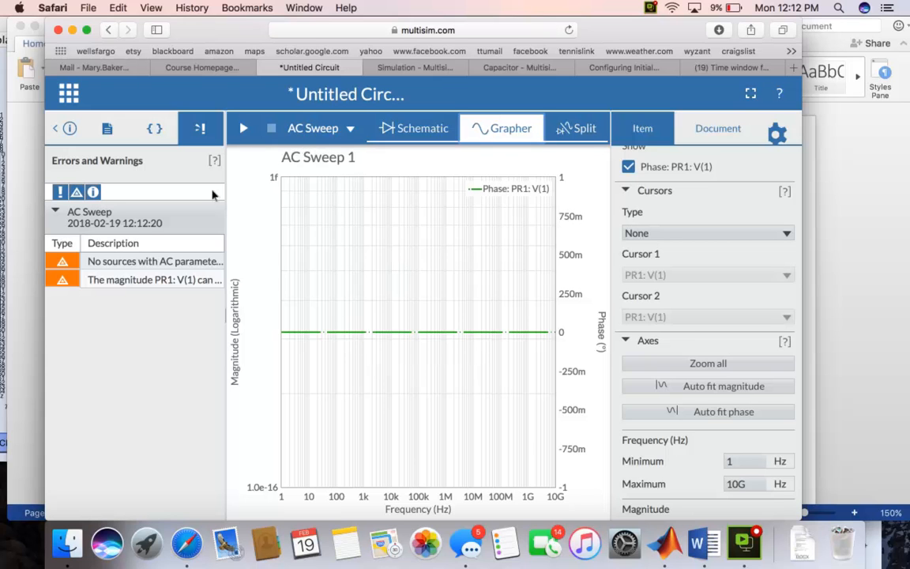
left_click(133, 263)
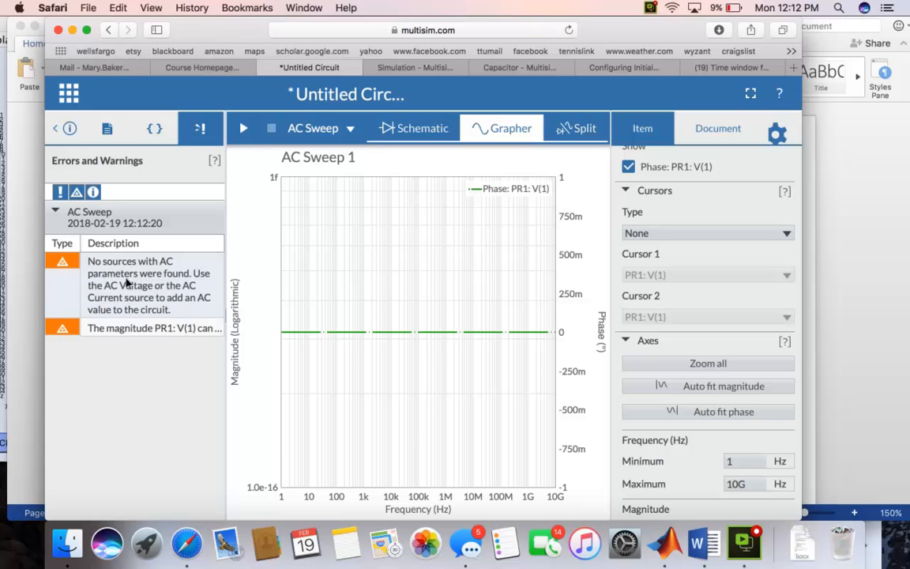
left_click(128, 330)
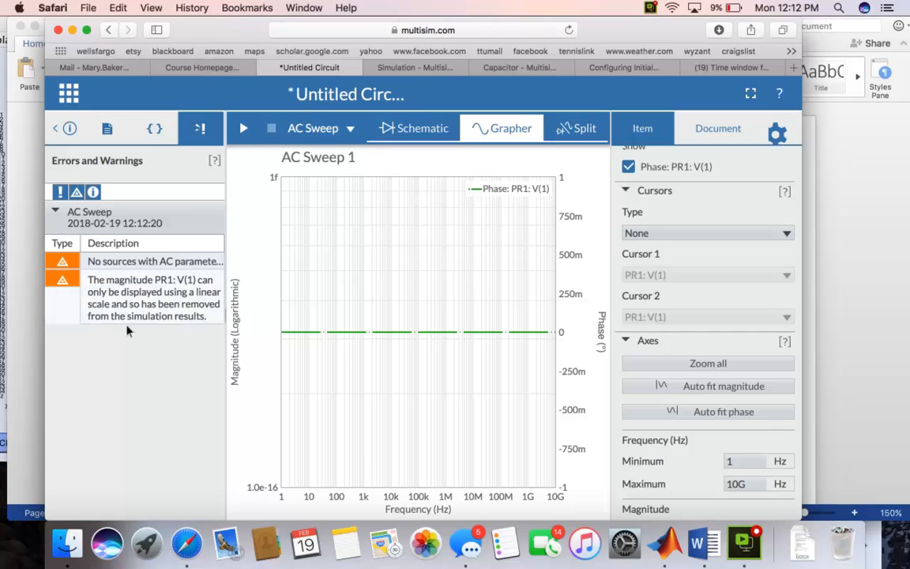
Try the DC Op simulation type and return the simulation type to Transient
left_click(347, 130)
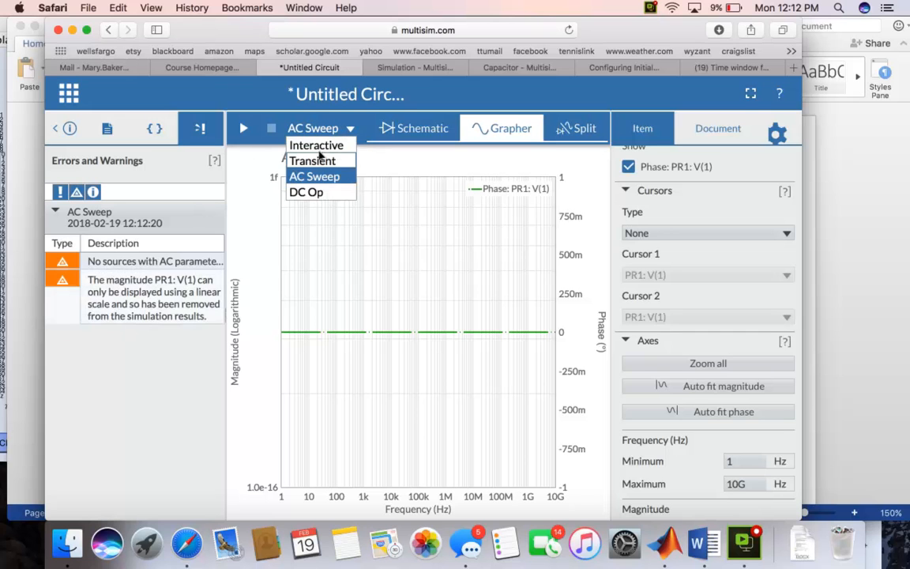
left_click(302, 195)
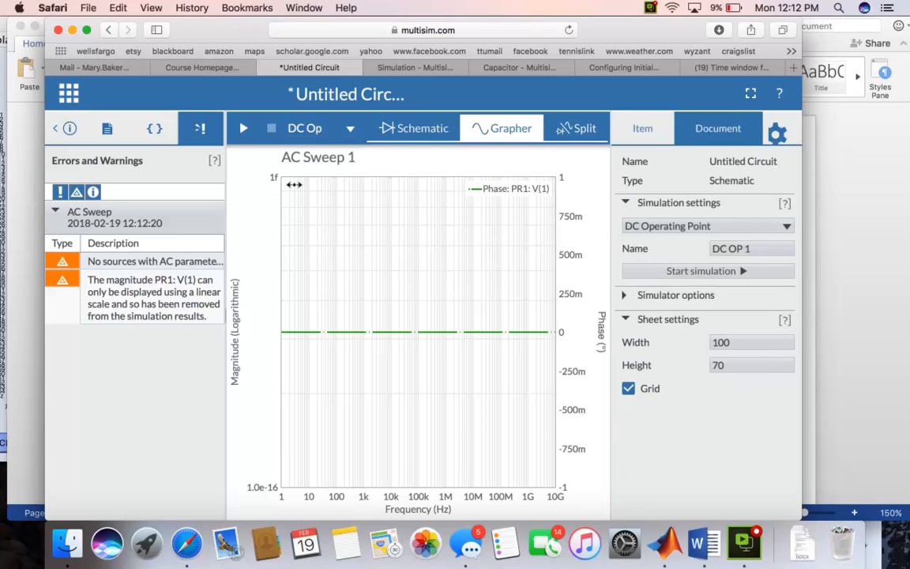
left_click(350, 130)
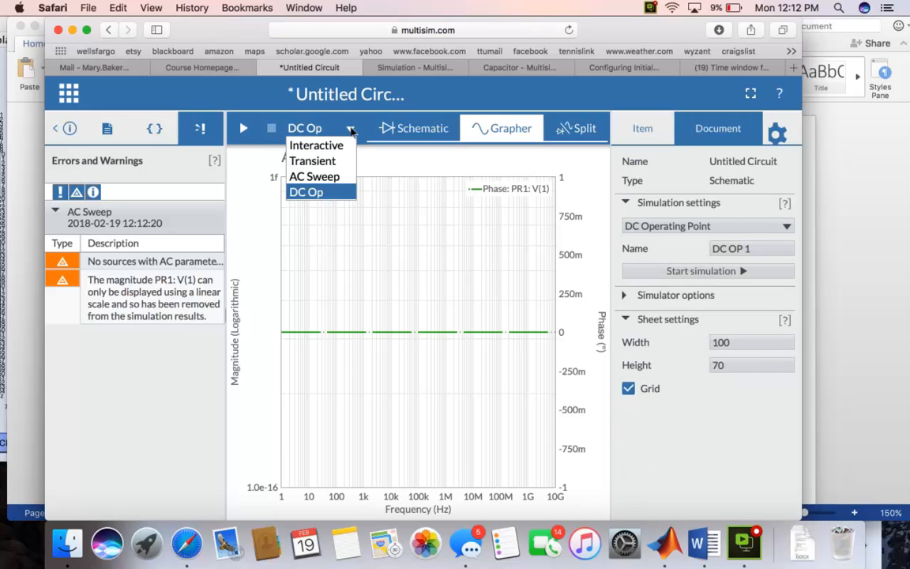
left_click(314, 161)
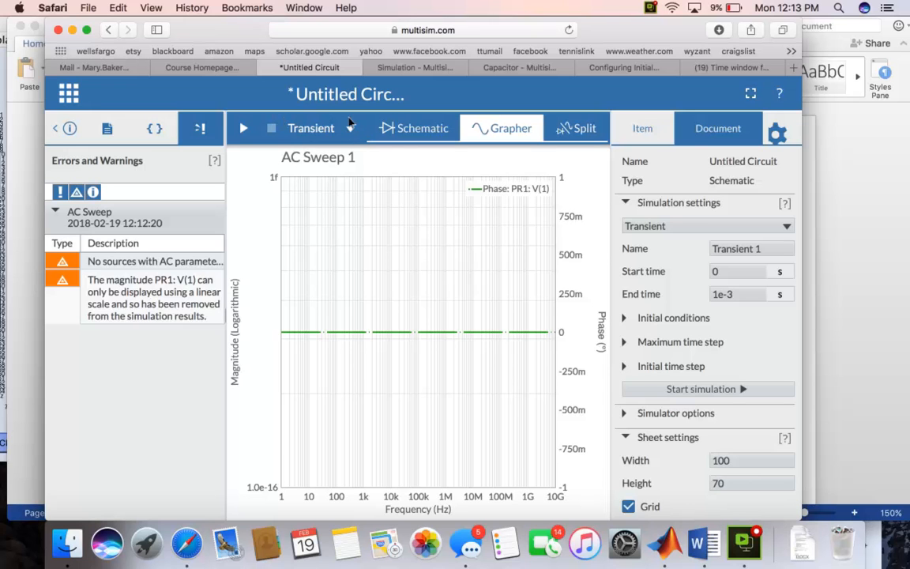
Reduce the capacitance of C1 to 0.00 F in the schematic
left_click(404, 132)
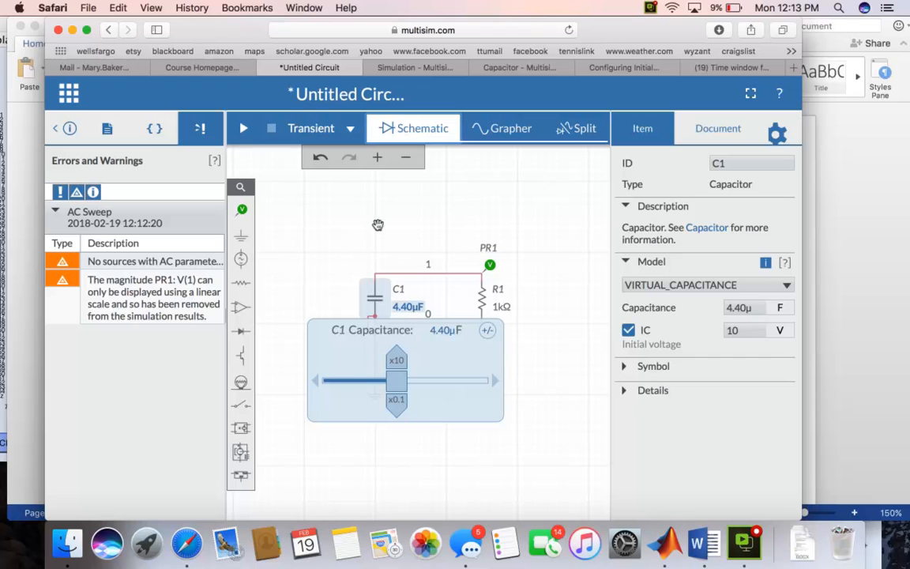
left_click_drag(400, 381, 333, 378)
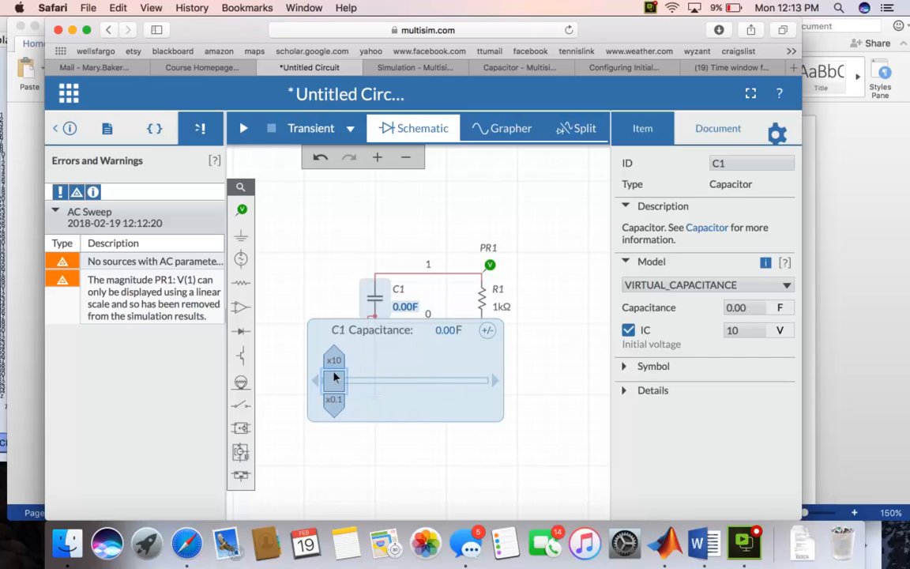
left_click(398, 455)
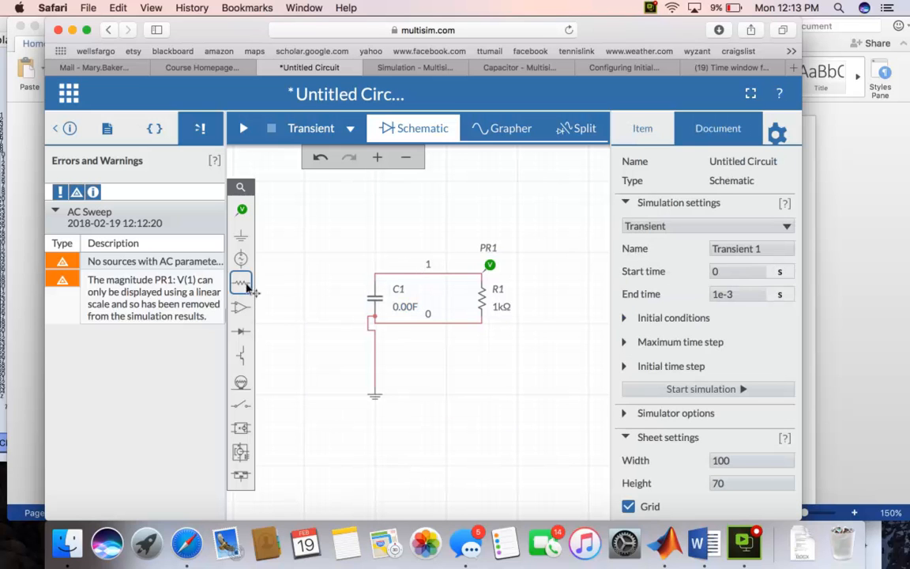
Insert an inductor with its default inductance into the upper wire between C1 and R1
left_click(243, 285)
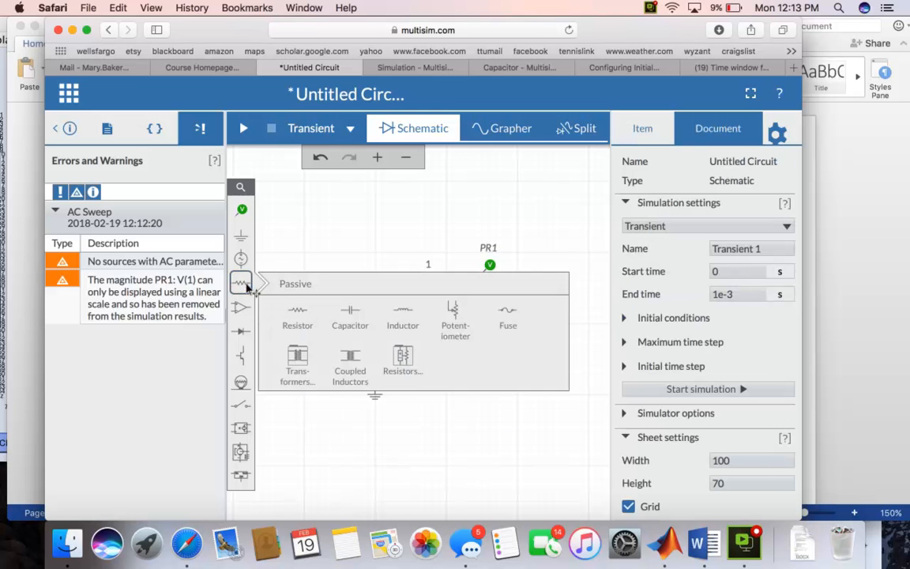
left_click(403, 313)
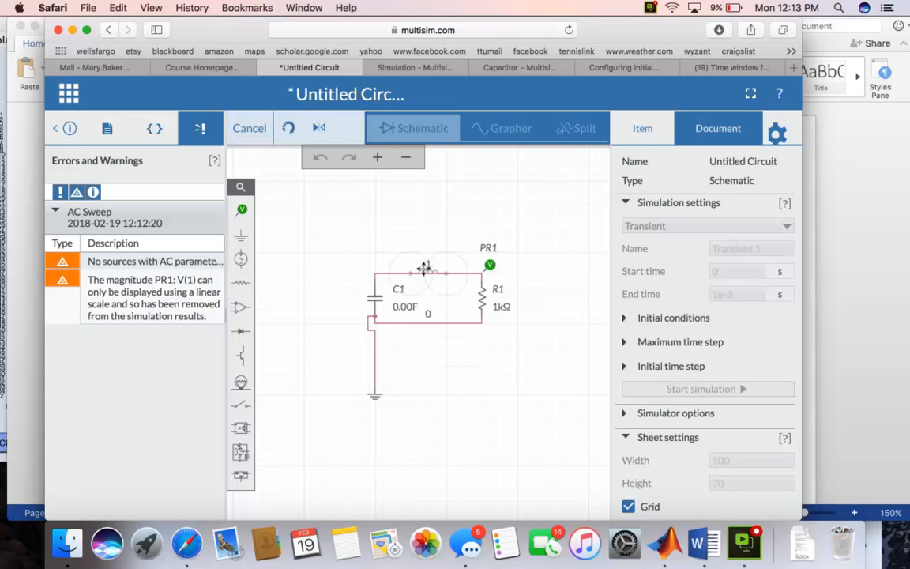
left_click(426, 270)
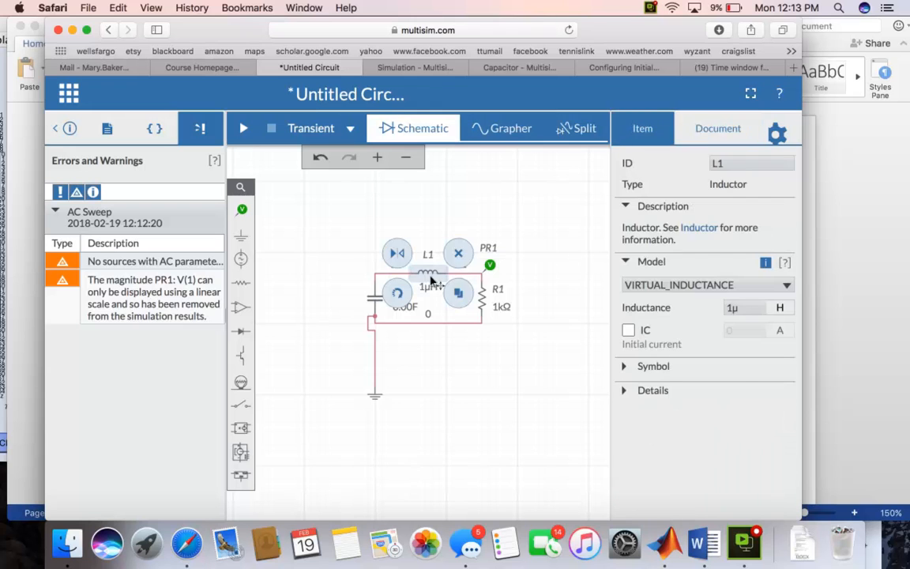
left_click(518, 170)
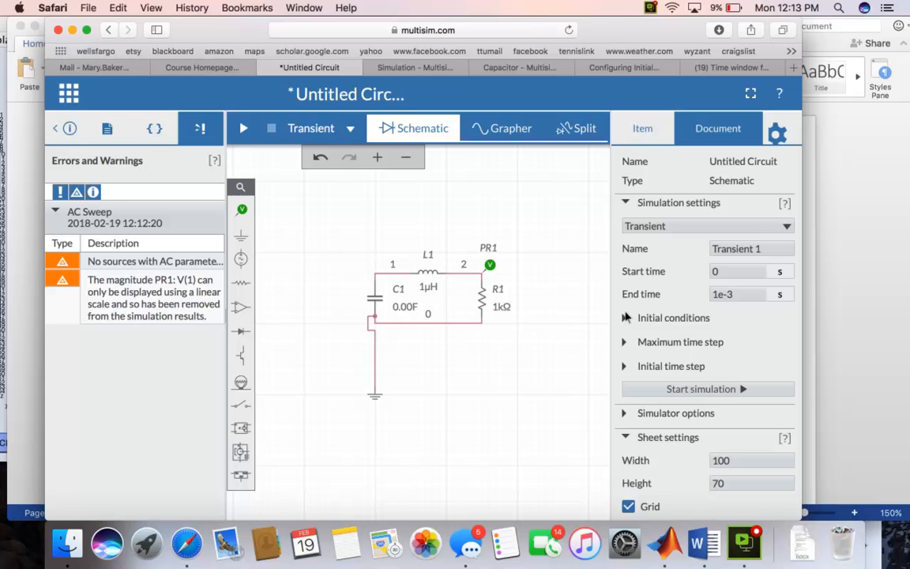
Show the schematic and graph side by side and run the transient simulation with user-defined initial conditions
left_click(661, 321)
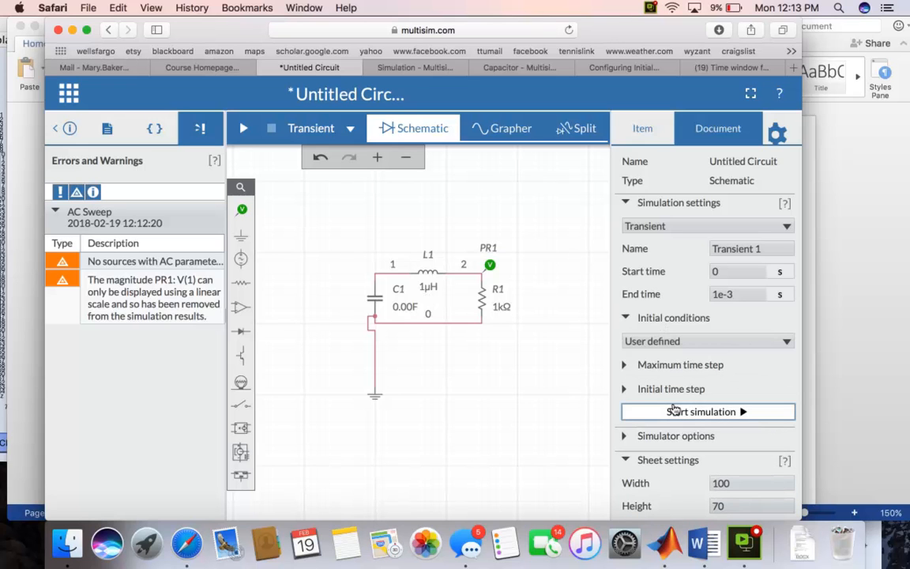
left_click(584, 126)
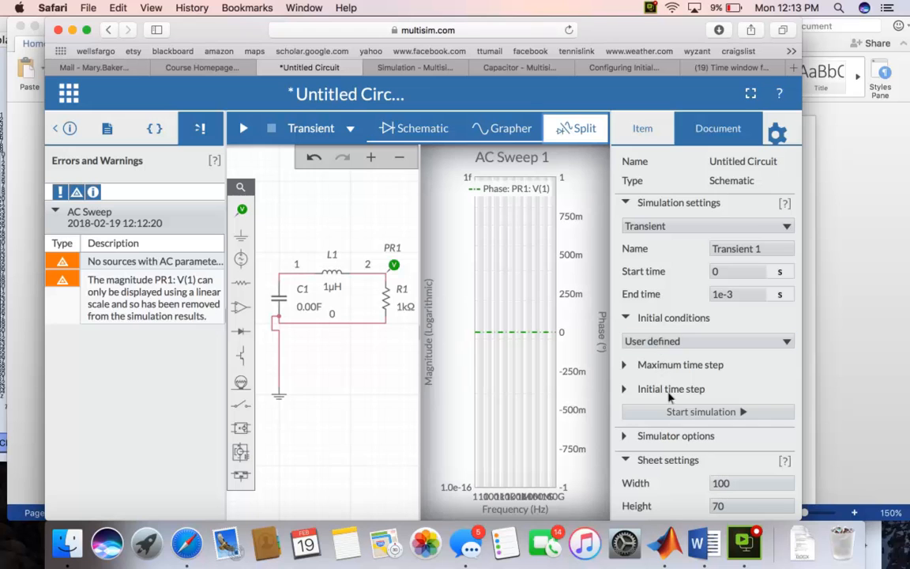
left_click(678, 413)
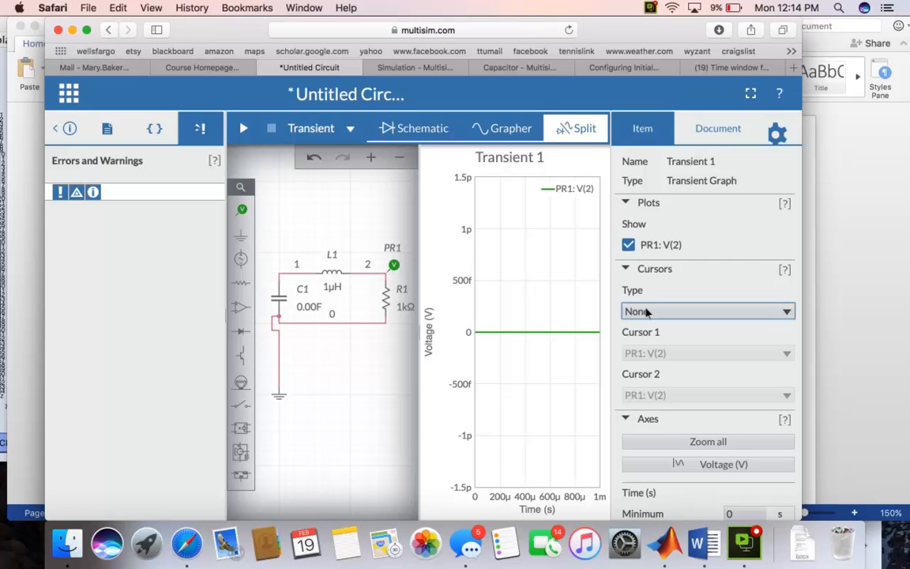
Check the parameters of C1, and rerun the transient simulation with an end time of 1e-5 s
left_click(306, 308)
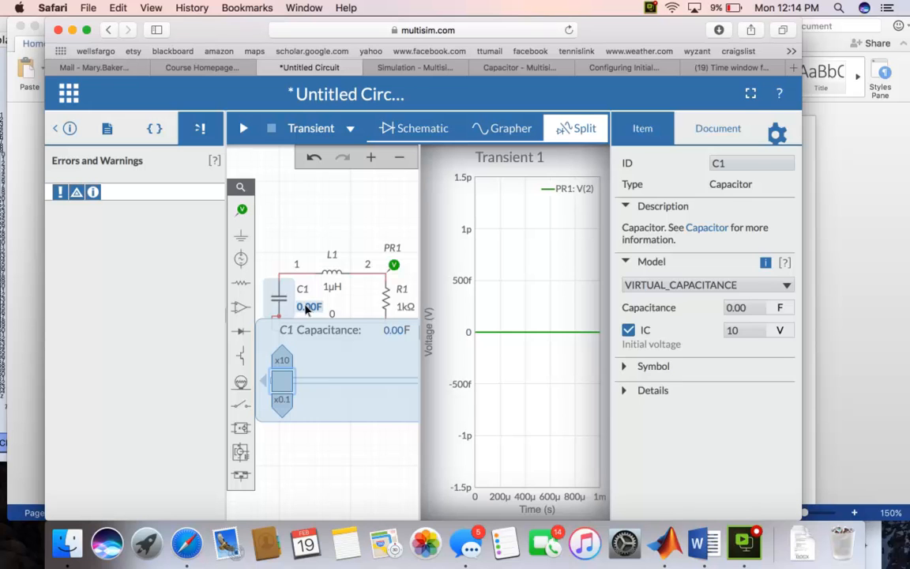
left_click(336, 453)
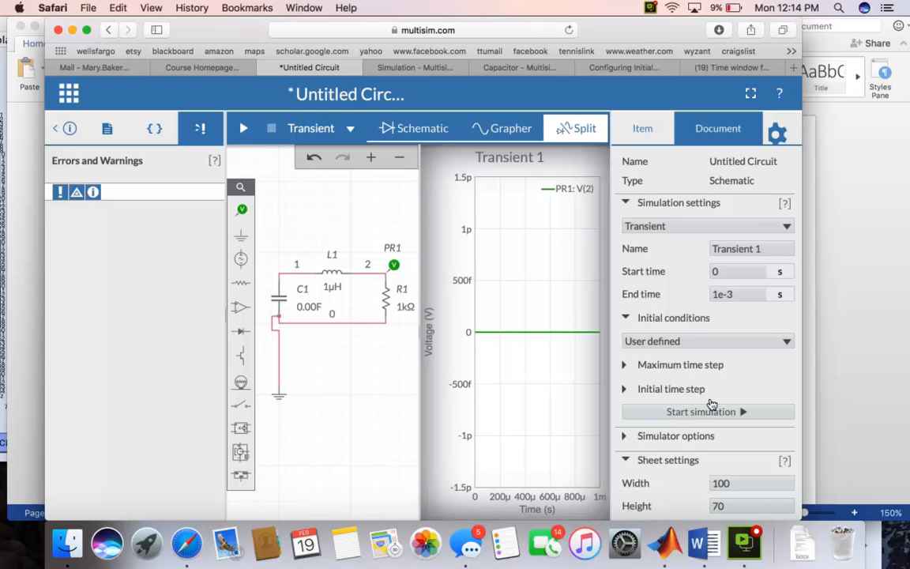
scroll(709, 406, "down", 1)
scroll(714, 412, "down", 2)
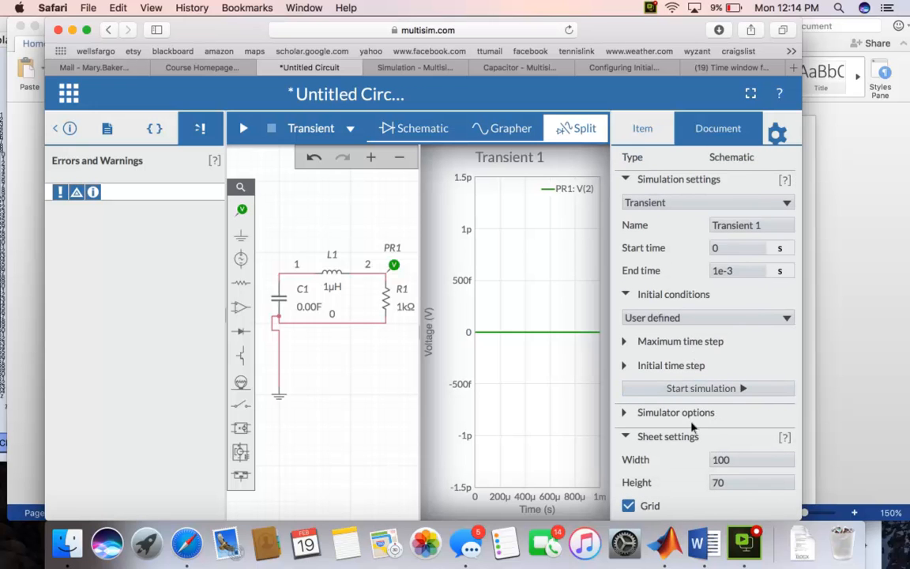
left_click(713, 459)
left_click(744, 266)
triple_click(745, 266)
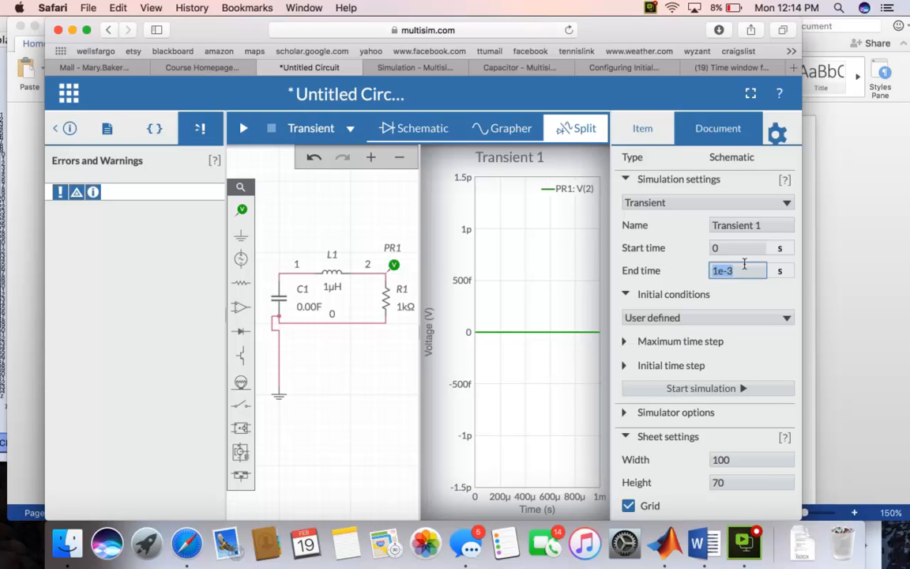
type("1")
left_click(696, 389)
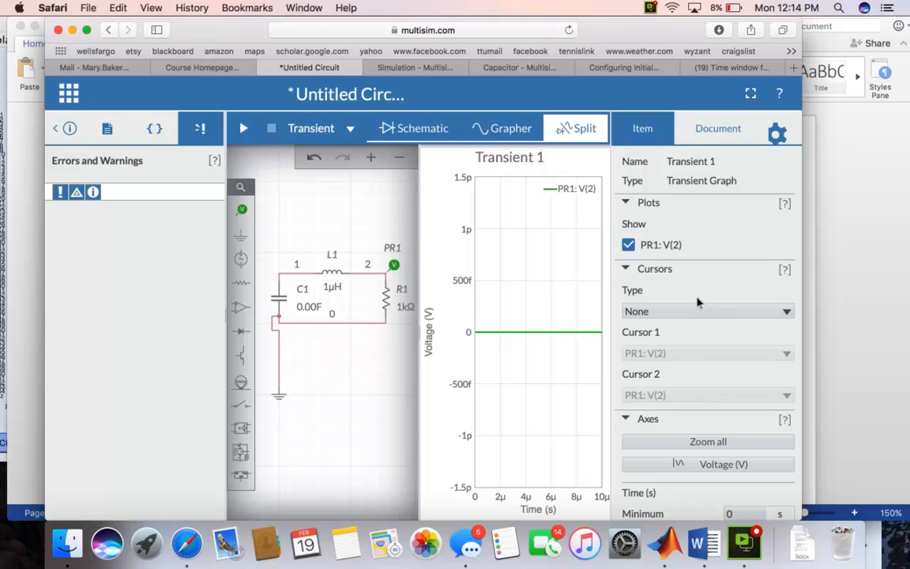
Examine the time and voltage axis ranges in the transient graph's settings
scroll(697, 280, "down", 2)
scroll(698, 281, "up", 2)
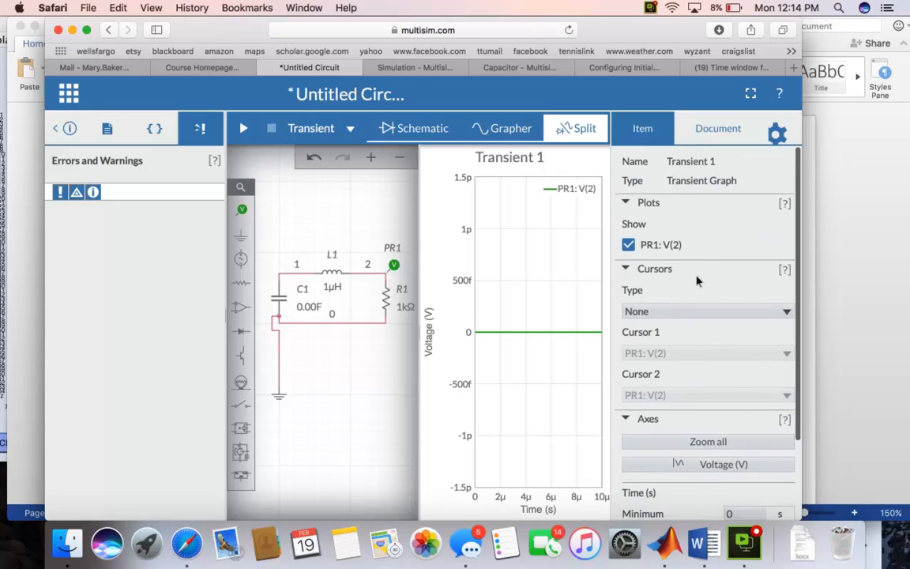
scroll(697, 281, "down", 3)
left_click(727, 436)
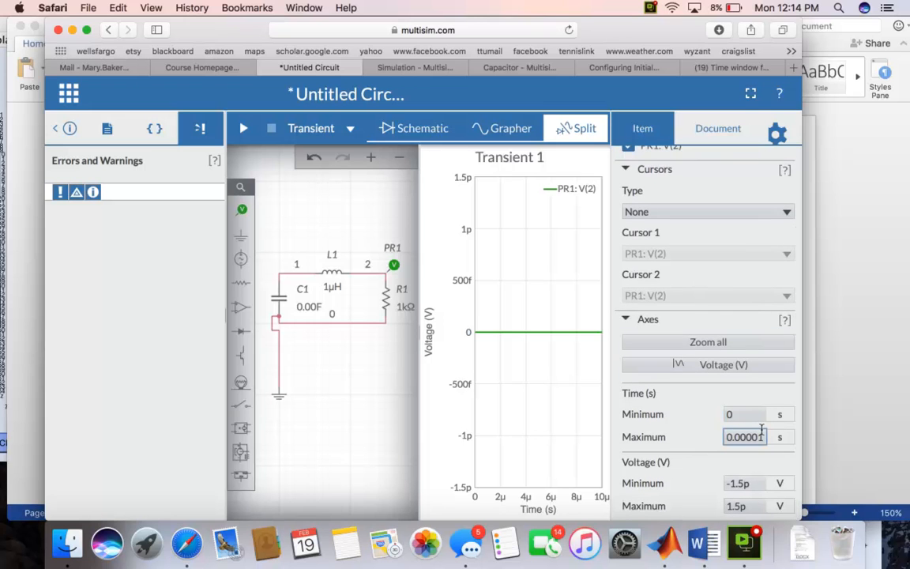
double_click(762, 431)
scroll(762, 432, "up", 3)
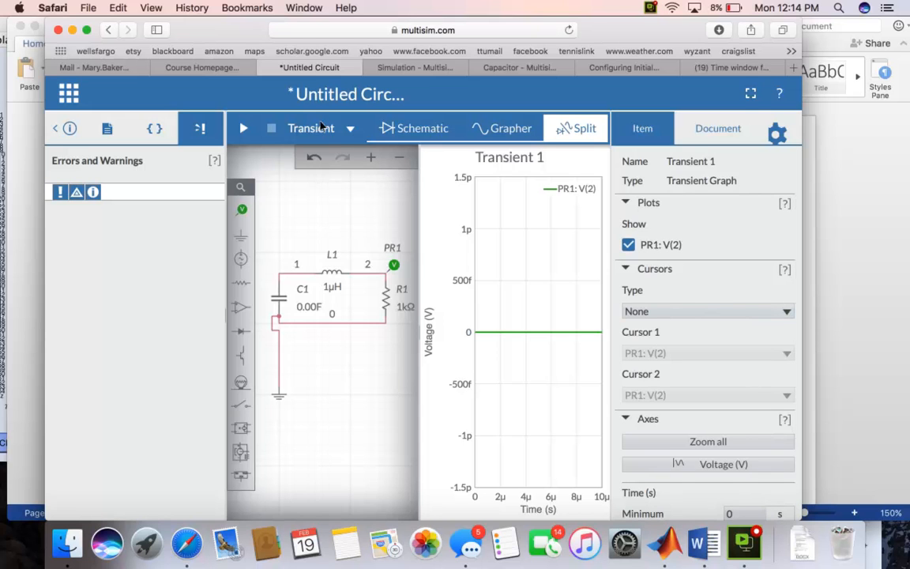
Set the transient end time to 1e-2 s and rerun the simulation
left_click(321, 126)
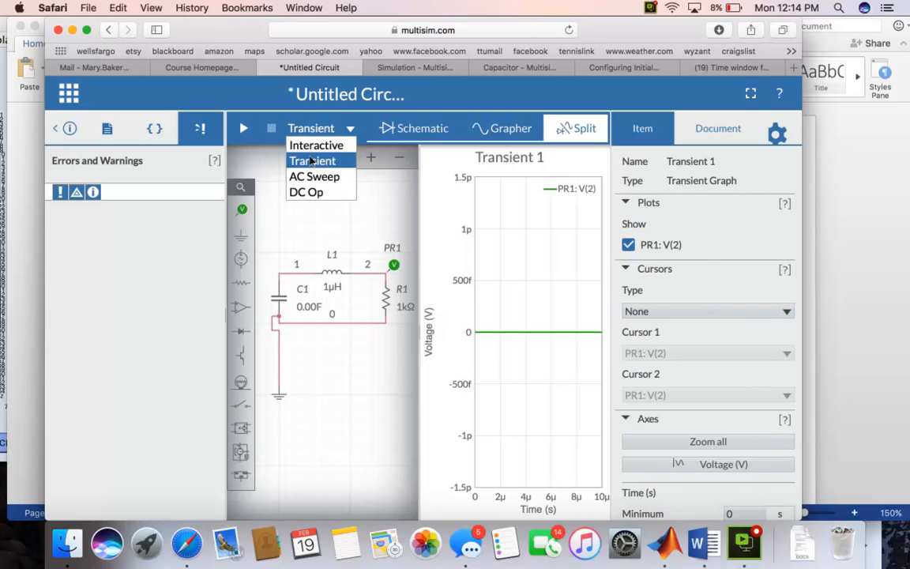
left_click(312, 161)
scroll(652, 242, "down", 1)
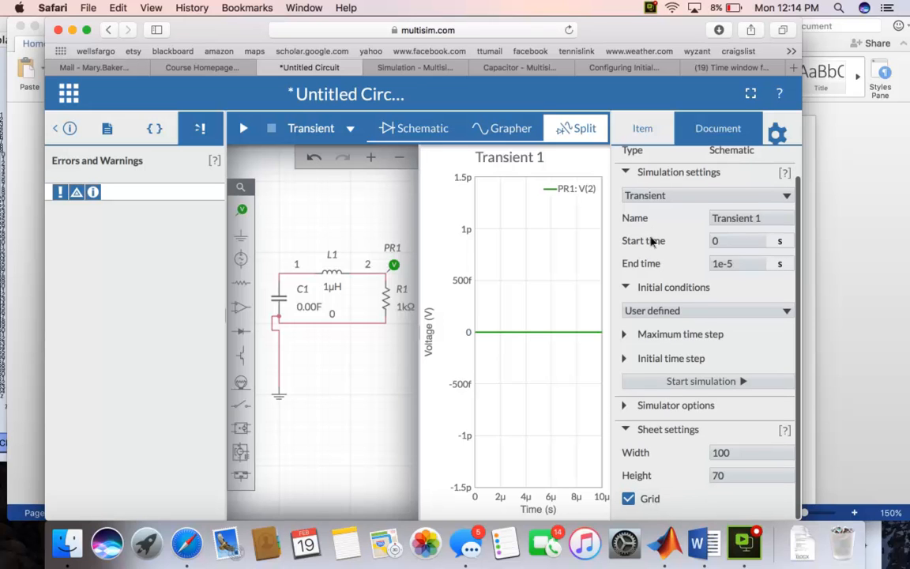
scroll(652, 242, "up", 1)
left_click(727, 268)
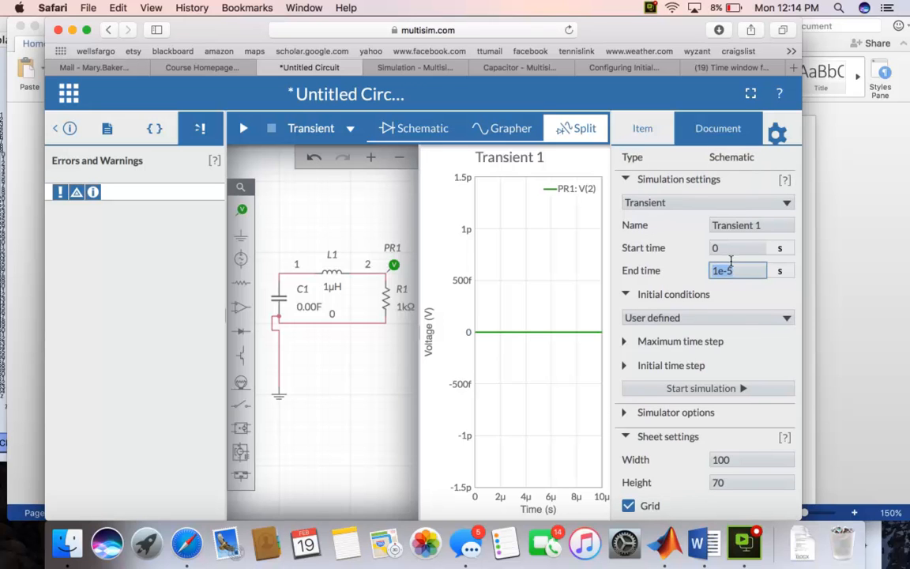
key("BackSpace")
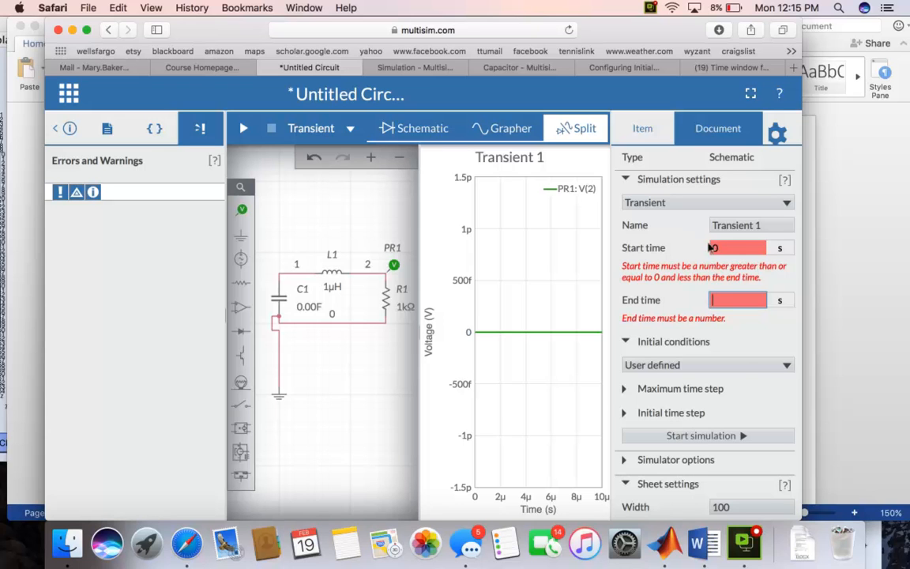
type("1e-2")
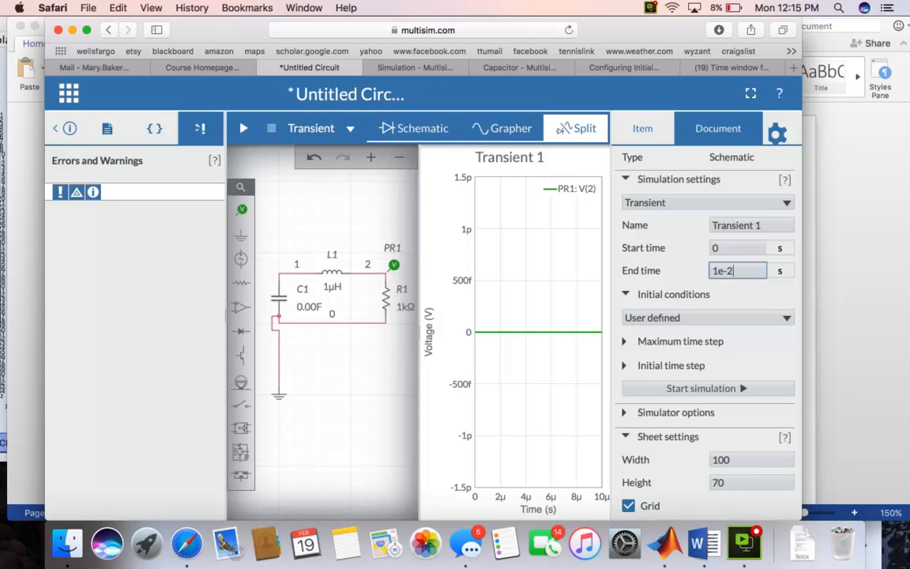
left_click(688, 389)
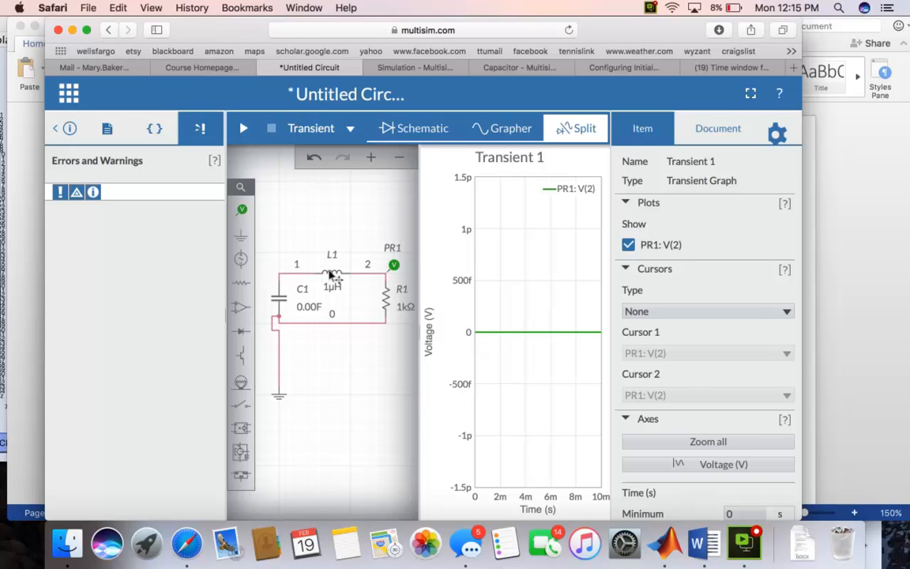
Review the settings of probe PR1 and the available initial condition options for the transient simulation
left_click(335, 345)
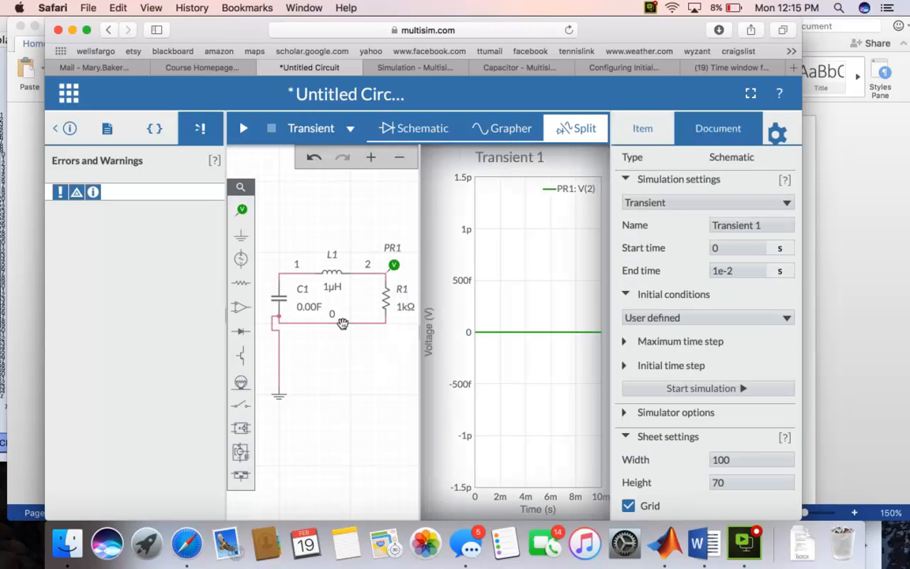
left_click(397, 268)
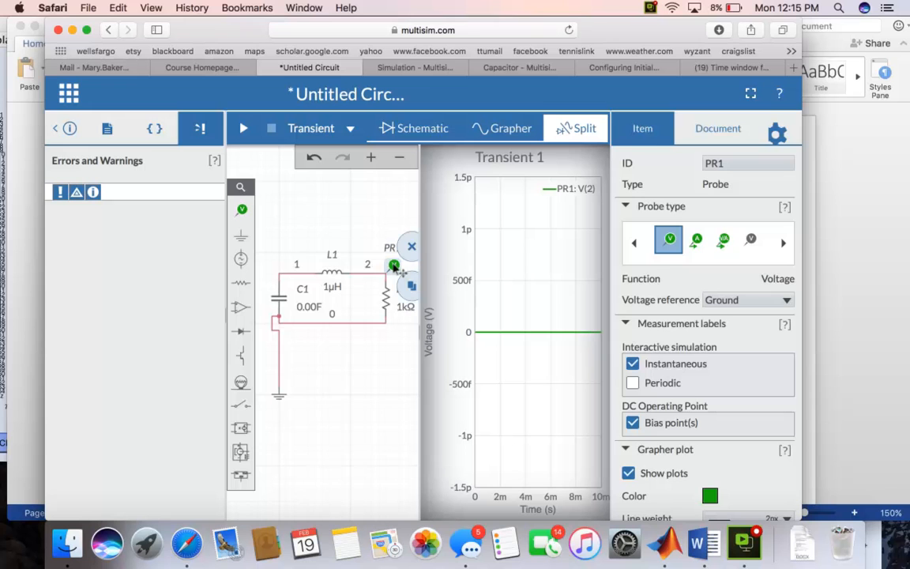
left_click(350, 394)
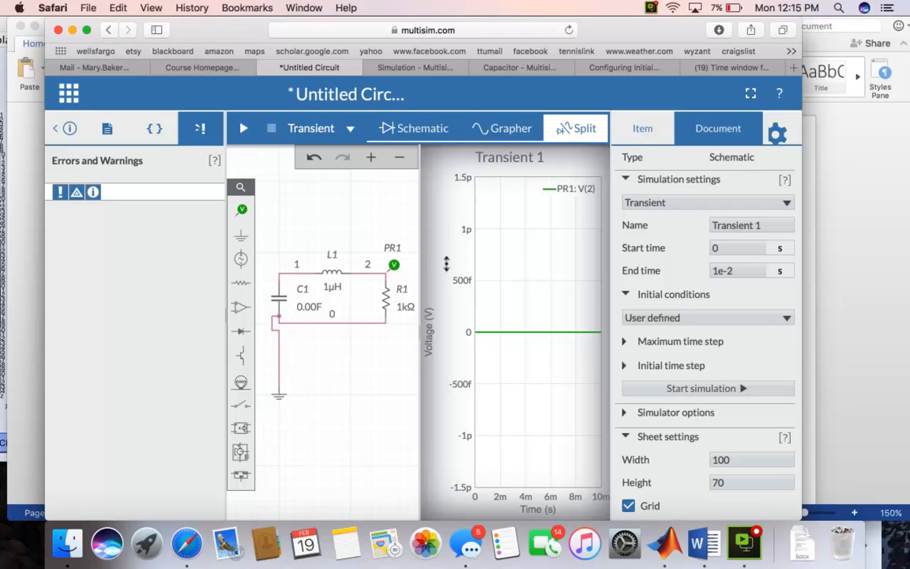
left_click(322, 128)
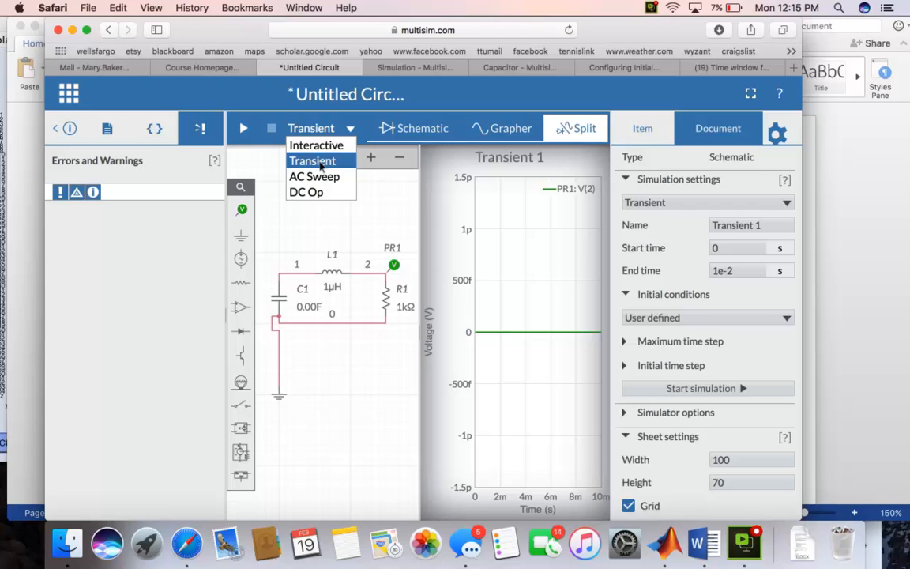
left_click(320, 162)
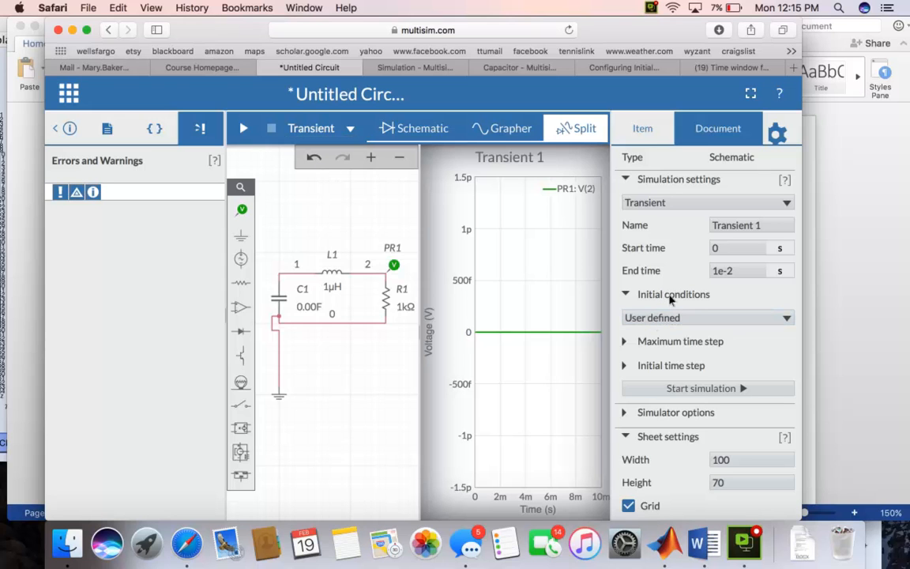
left_click(787, 317)
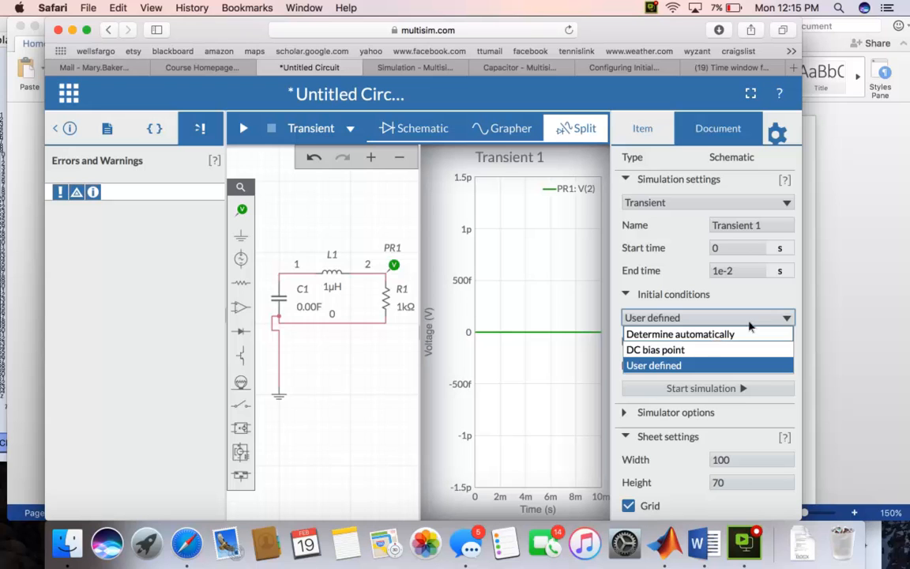
left_click(789, 318)
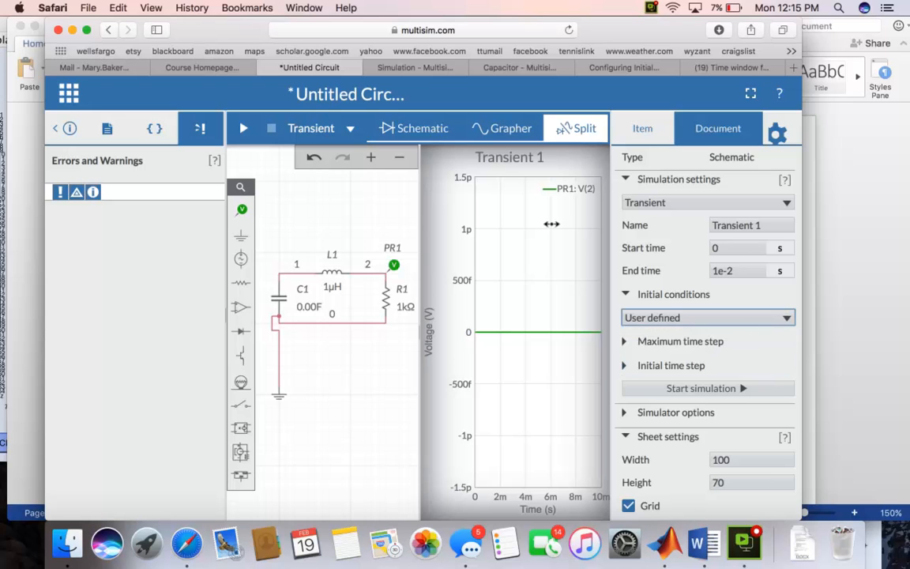
Create a new circuit file and discard the unsaved changes to the current one
left_click(366, 90)
left_click(64, 88)
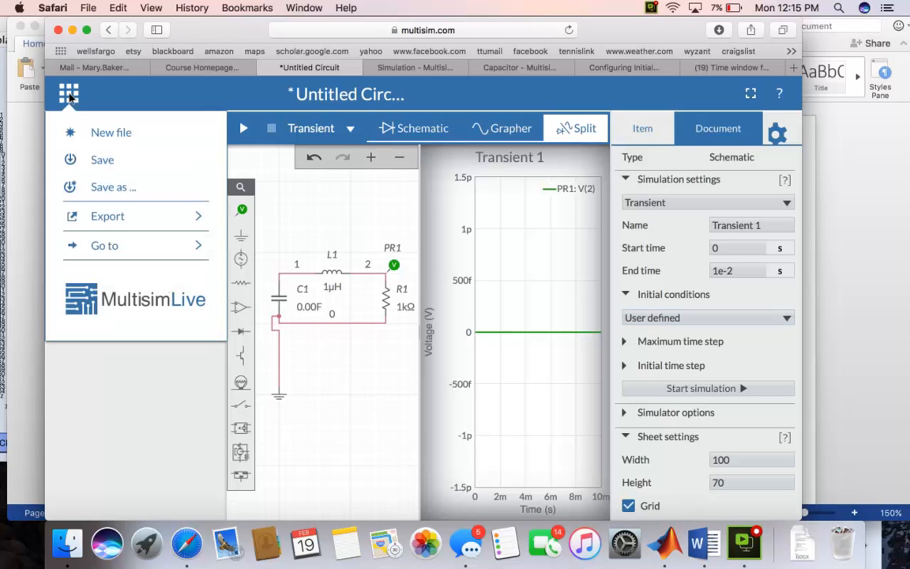
left_click(105, 134)
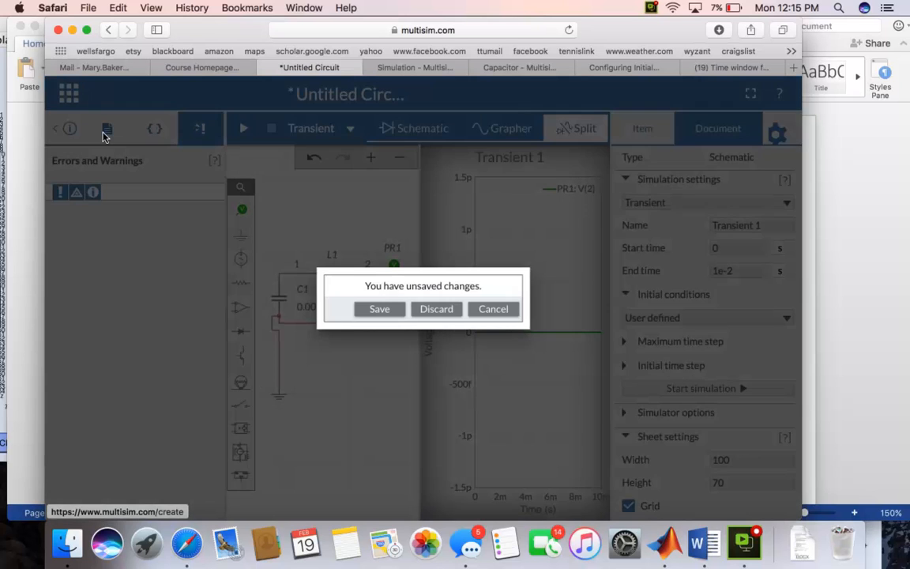
left_click(439, 309)
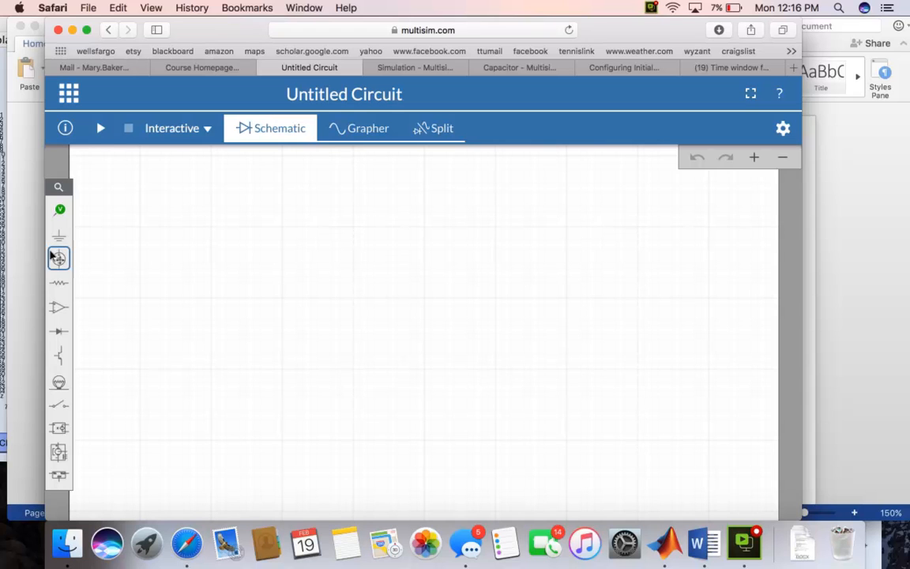
Place an AC voltage source, a resistor above it, and a capacitor beside them rotated to vertical
left_click_drag(60, 260, 229, 262)
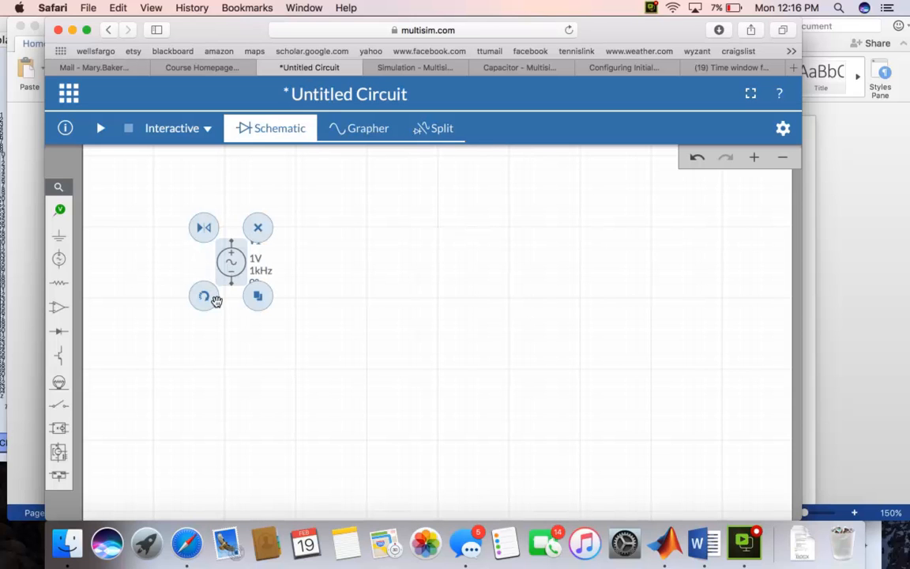
left_click(216, 301)
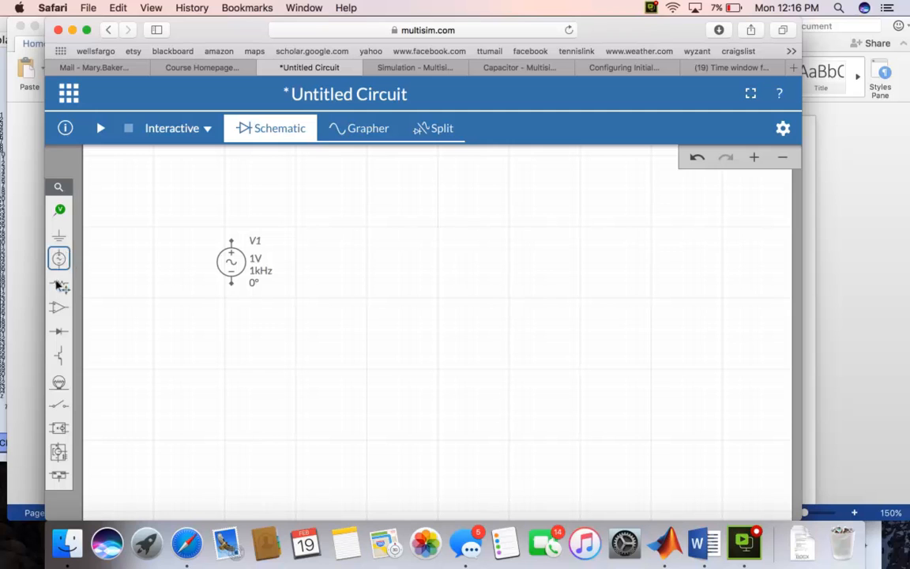
left_click_drag(59, 285, 256, 218)
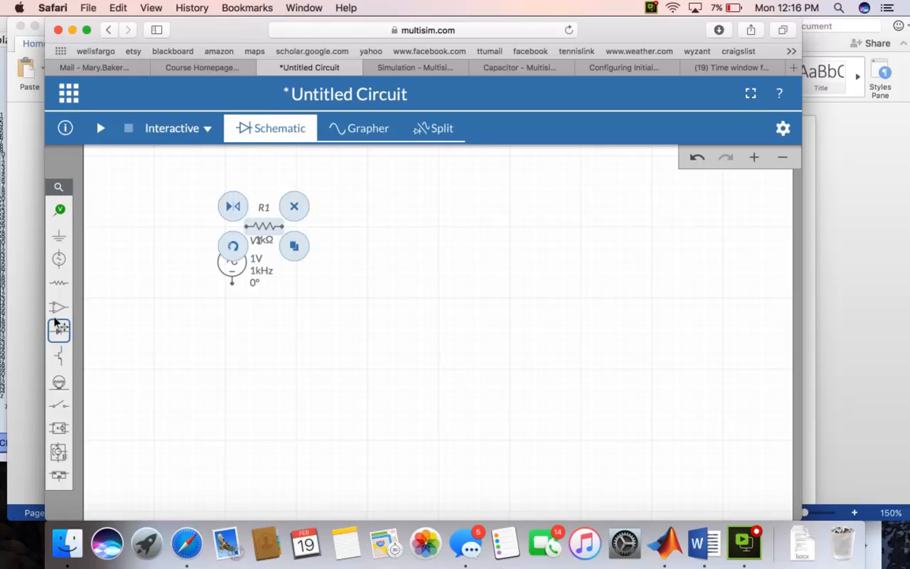
left_click(57, 285)
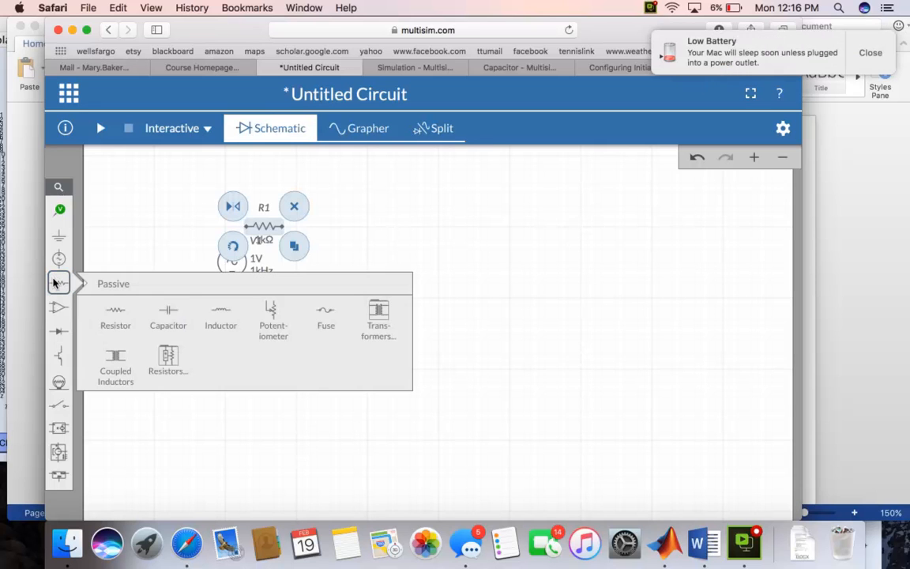
left_click_drag(173, 315, 327, 248)
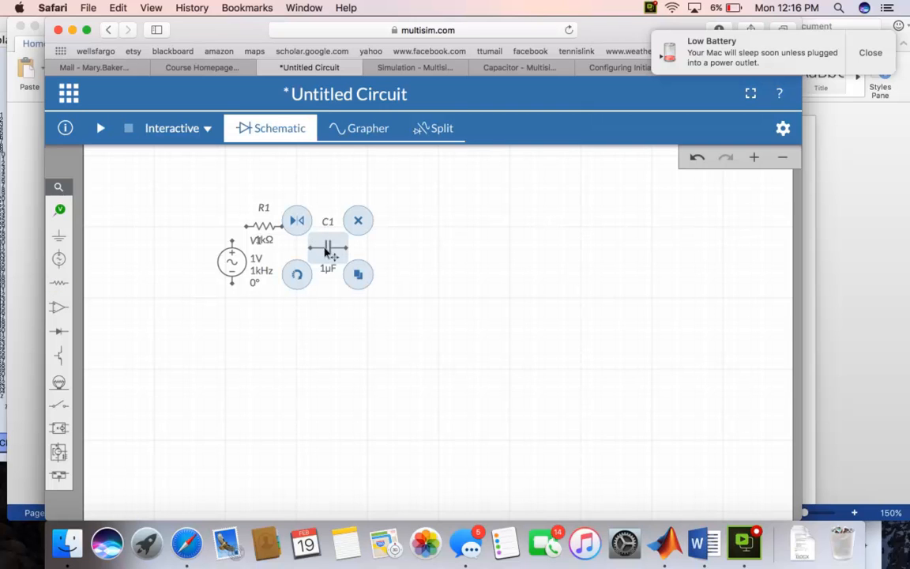
left_click(298, 276)
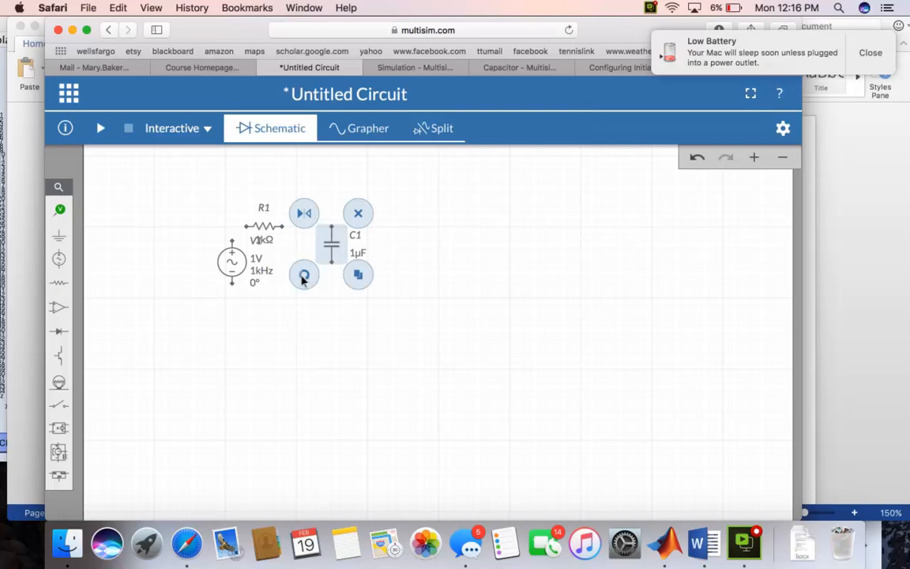
Wire the positive terminal of V1 to R1, and the other end of R1 to the upper terminal of C1
left_click(245, 227)
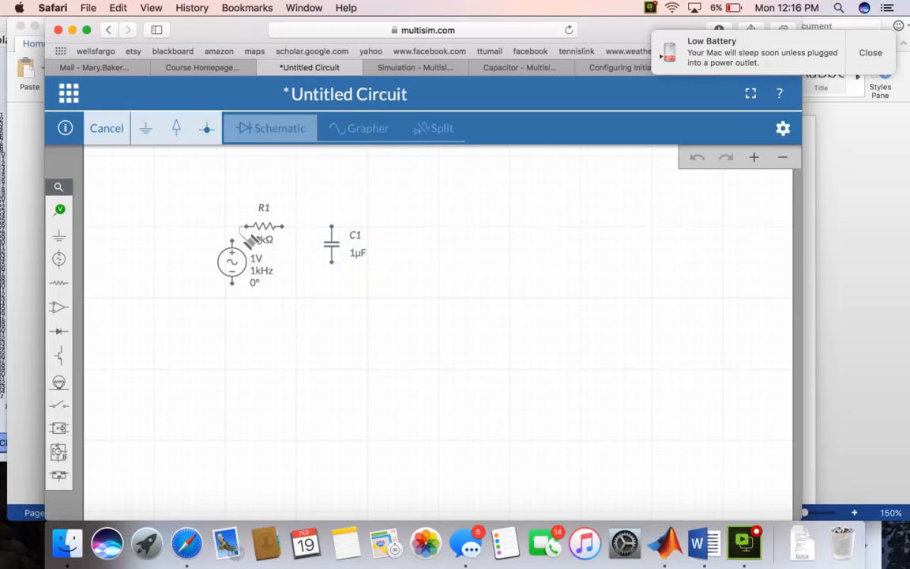
left_click(234, 246)
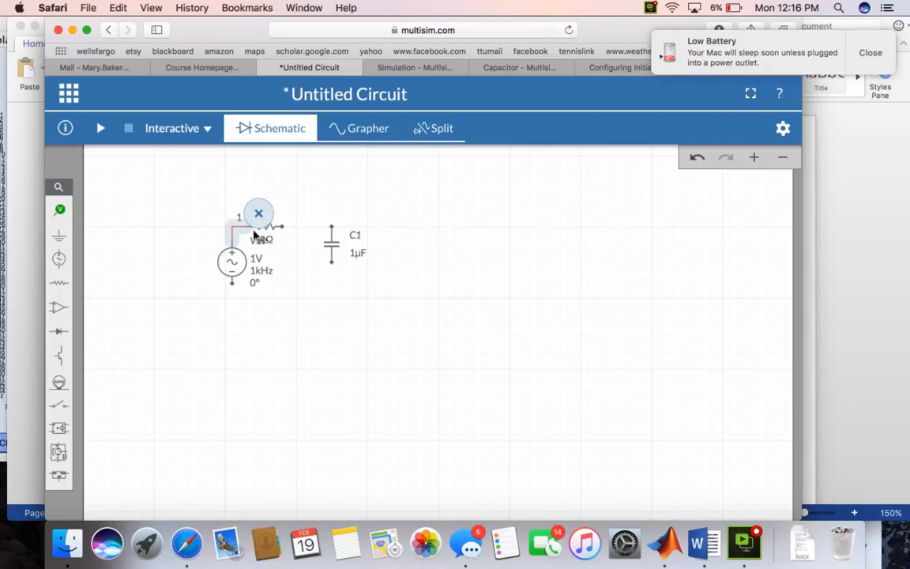
left_click(282, 227)
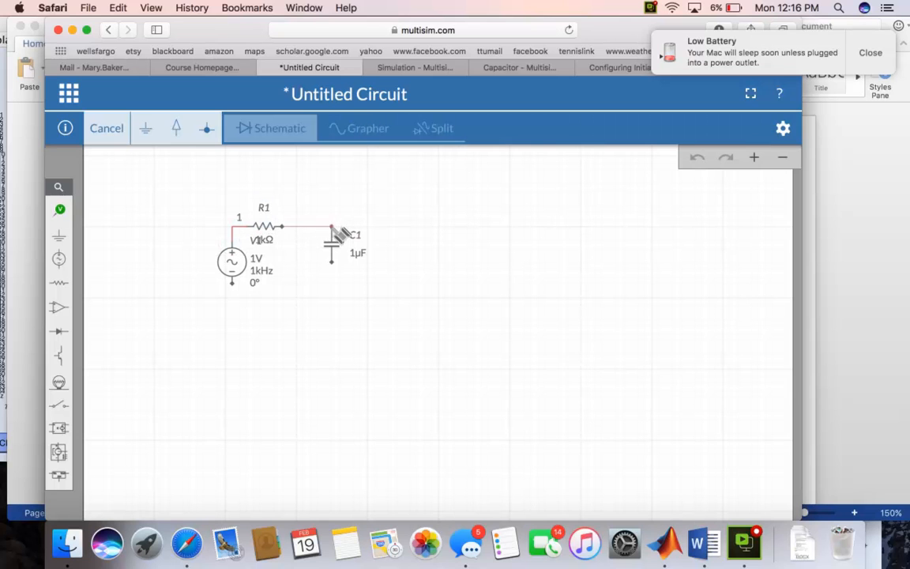
left_click(332, 229)
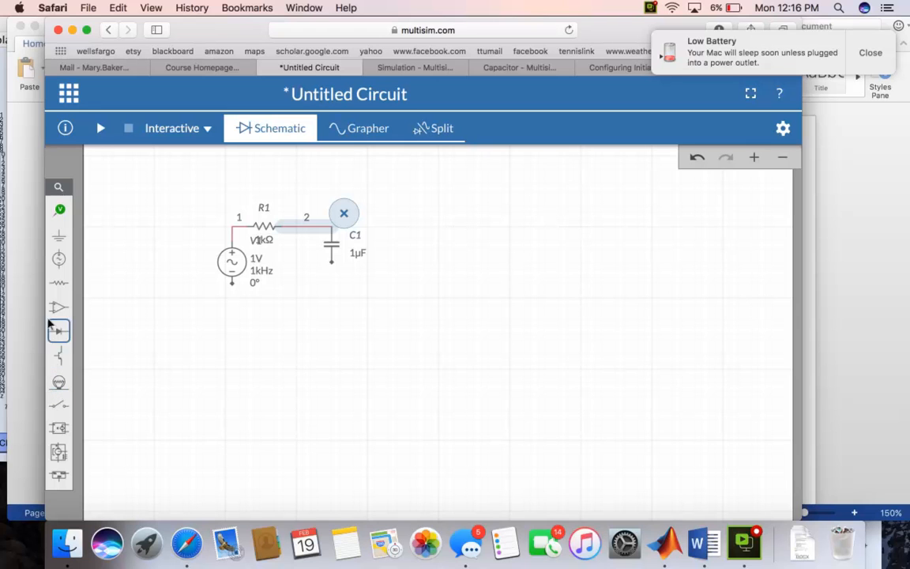
Place a ground below V1 and wire it to the source's negative terminal
left_click(58, 235)
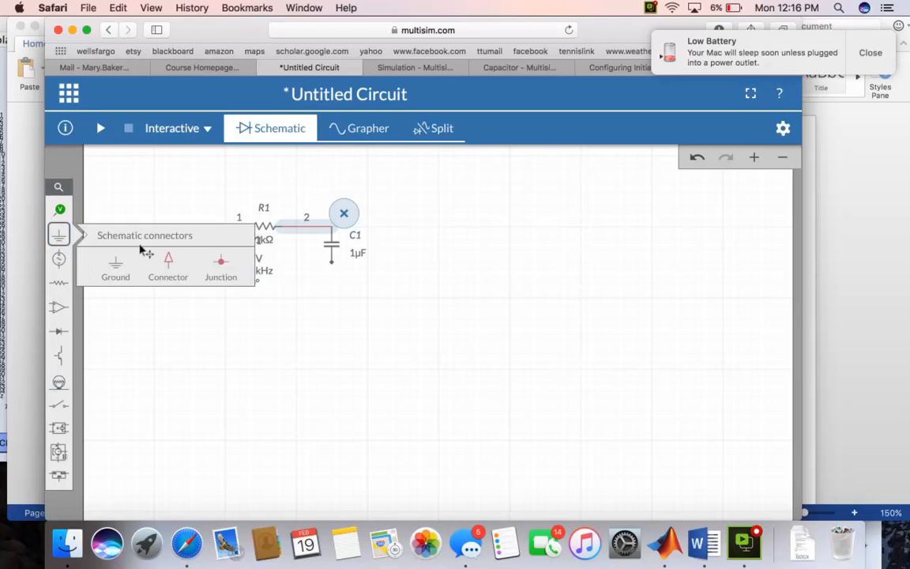
left_click(115, 264)
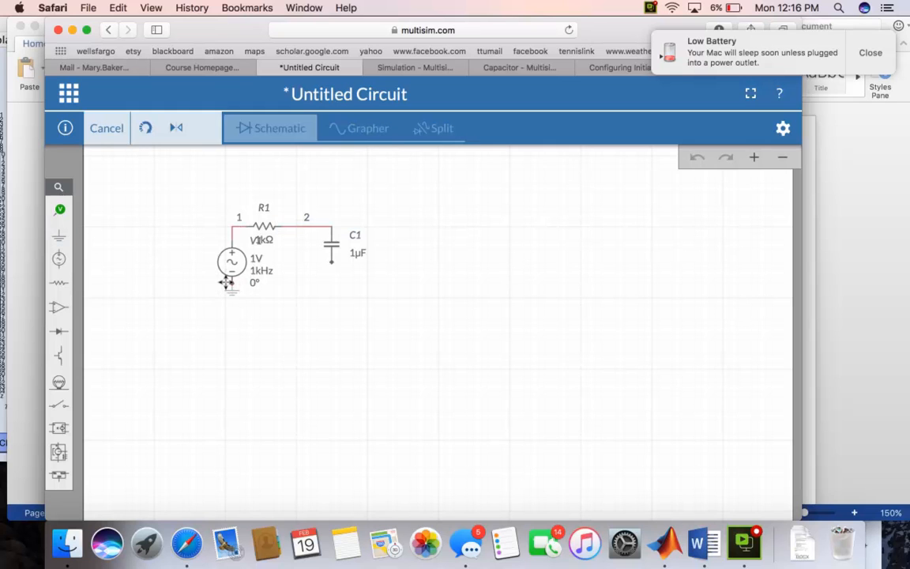
left_click(239, 339)
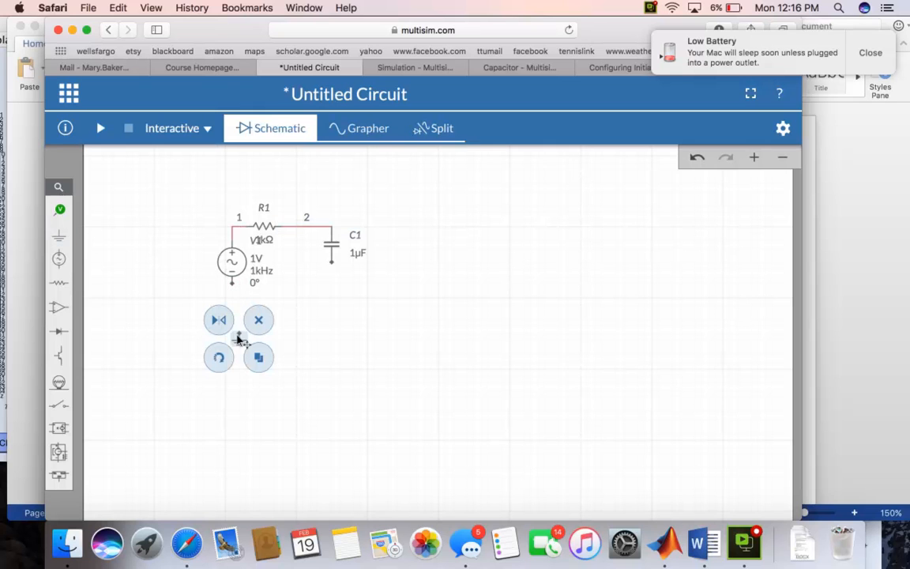
left_click(239, 338)
scroll(239, 339, "down", 3)
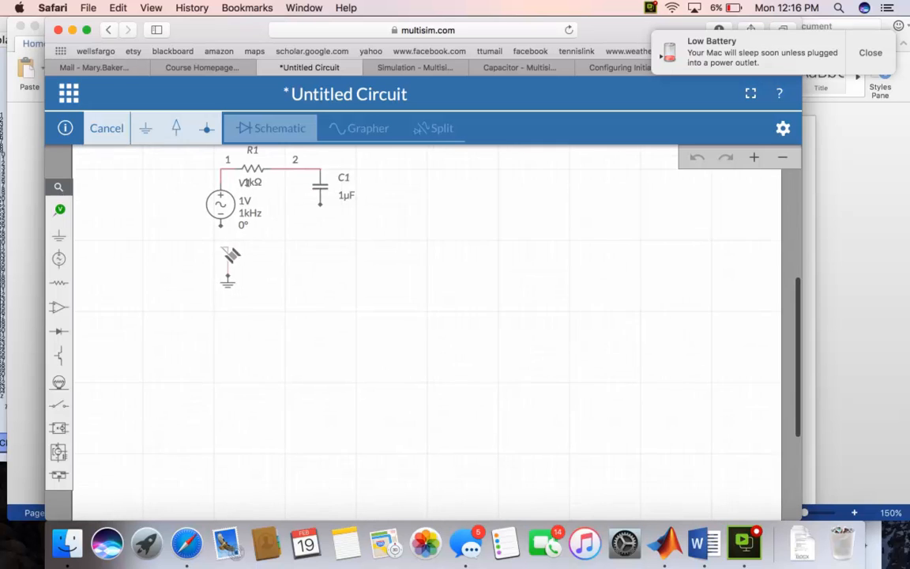
scroll(215, 243, "up", 3)
mouse_move(241, 315)
left_mouse_down()
mouse_move(230, 290)
mouse_move(241, 271)
left_mouse_up()
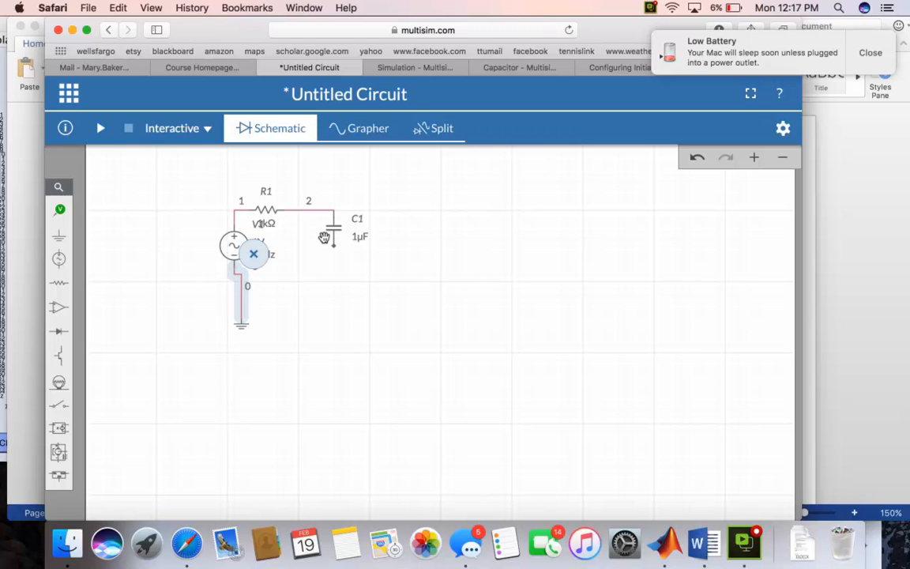
Wire the lower terminal of C1 to the ground wire below V1 to close the loop
left_click(324, 237)
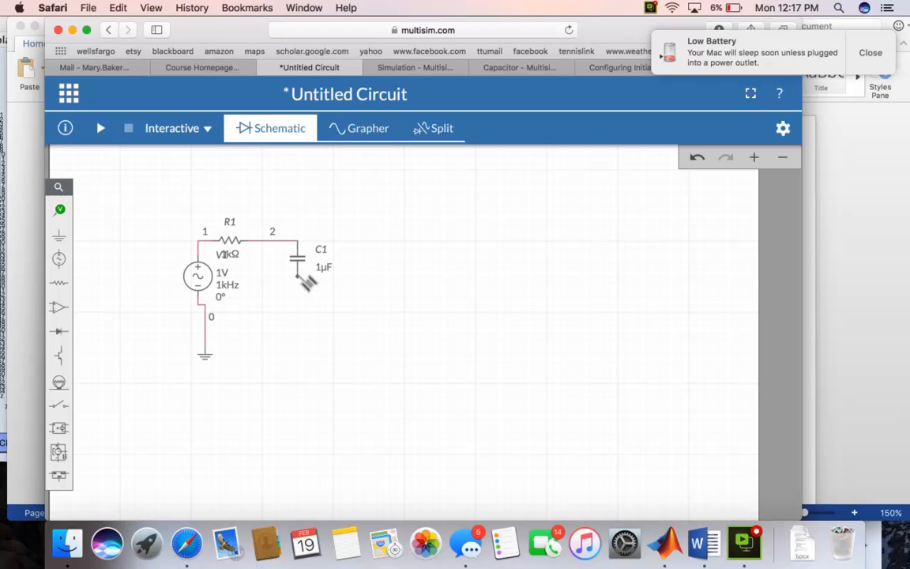
left_click(299, 276)
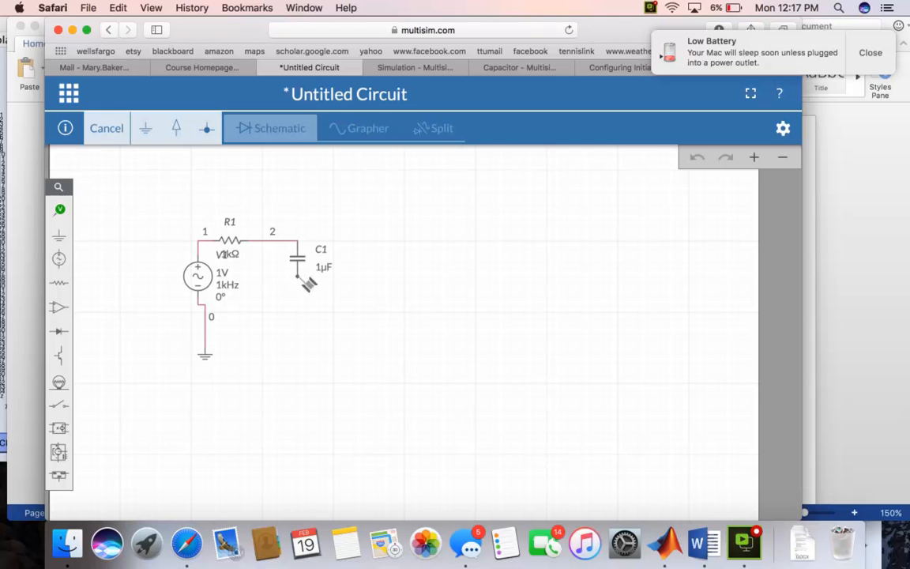
left_click(202, 304)
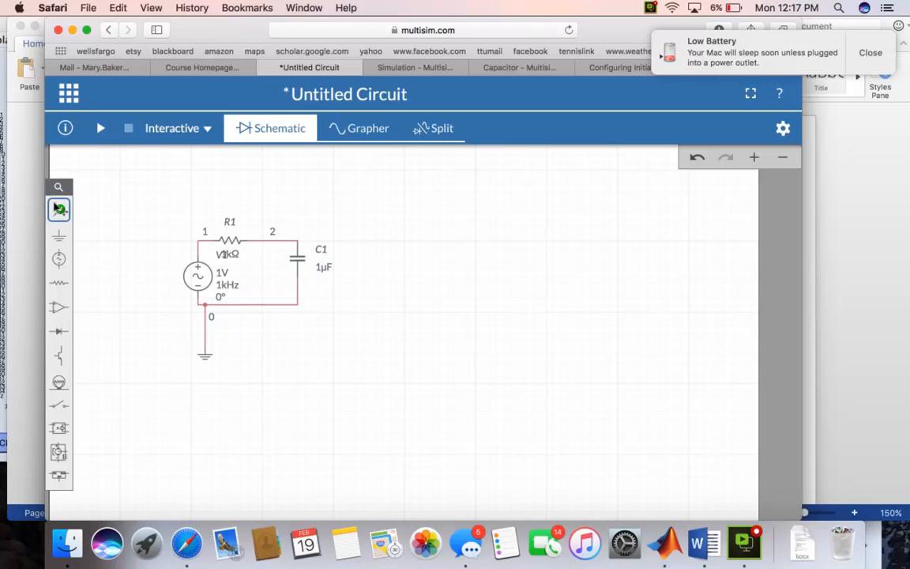
Attach a voltage probe to the node between R1 and C1, near the capacitor
left_click(60, 210)
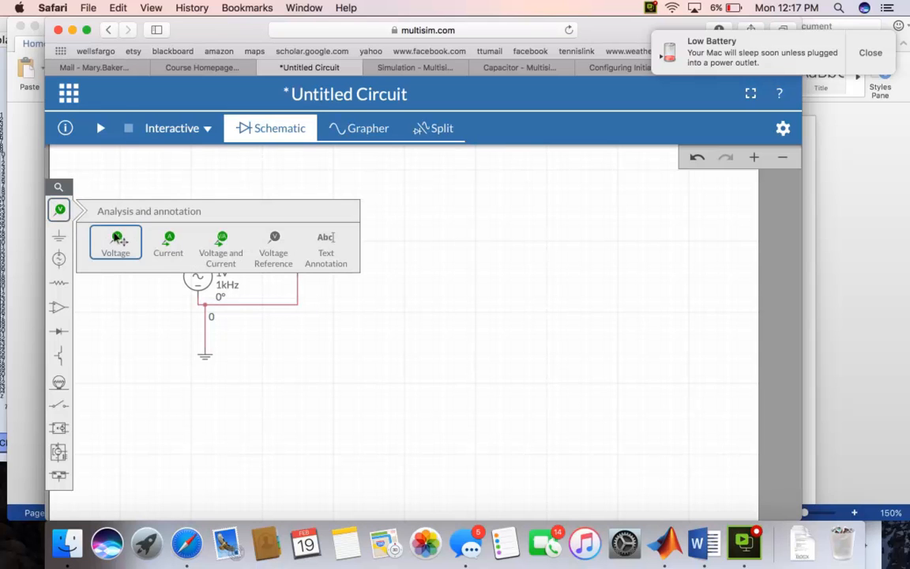
left_click(115, 238)
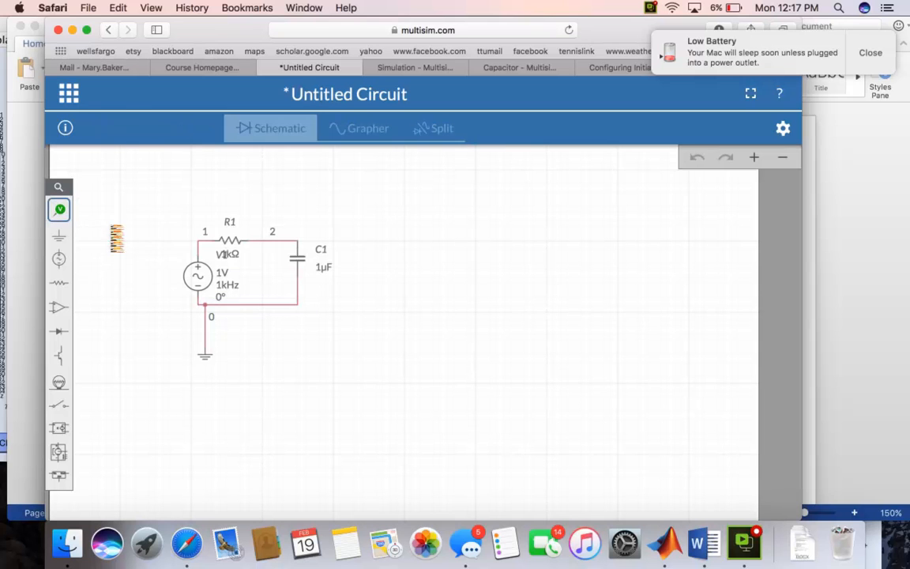
left_click(305, 216)
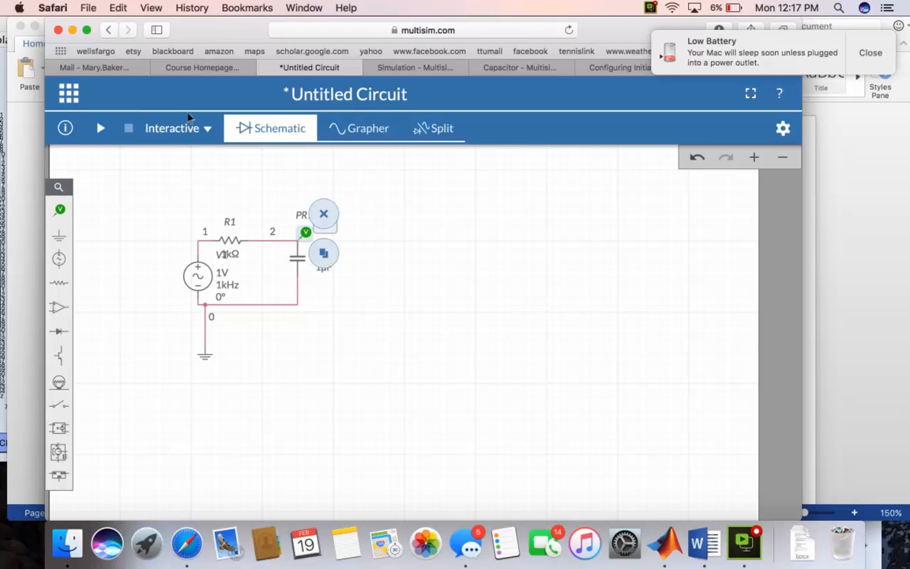
Select the AC Sweep simulation in split view, and move probe PR1 along the node 2 wire toward R1
left_click(203, 130)
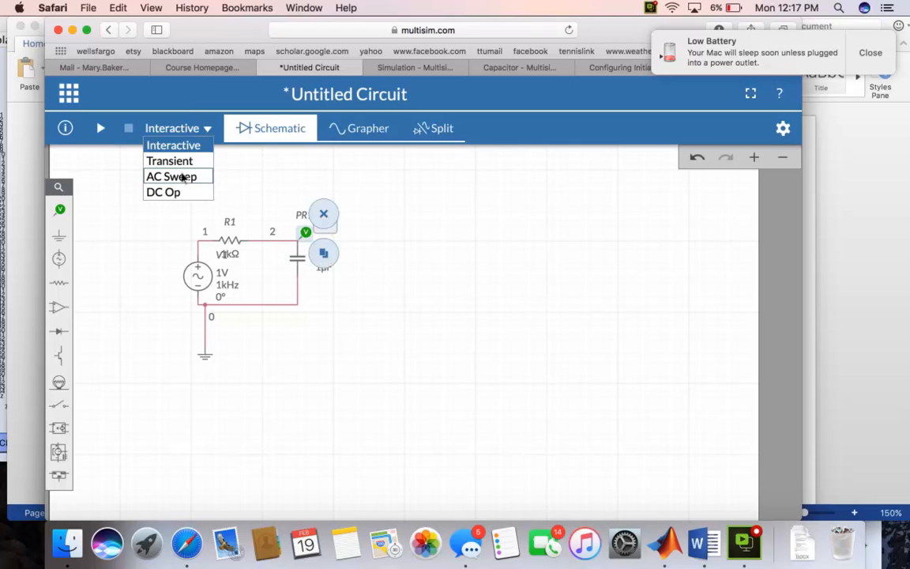
left_click(183, 178)
left_click(435, 129)
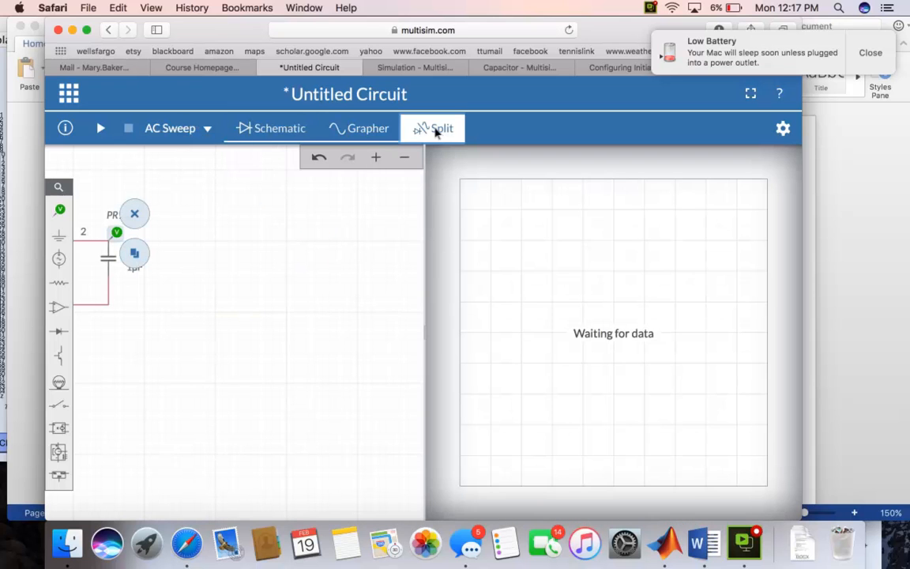
mouse_move(117, 235)
left_mouse_down()
mouse_move(261, 268)
mouse_move(187, 259)
mouse_move(105, 230)
mouse_move(116, 246)
left_mouse_up()
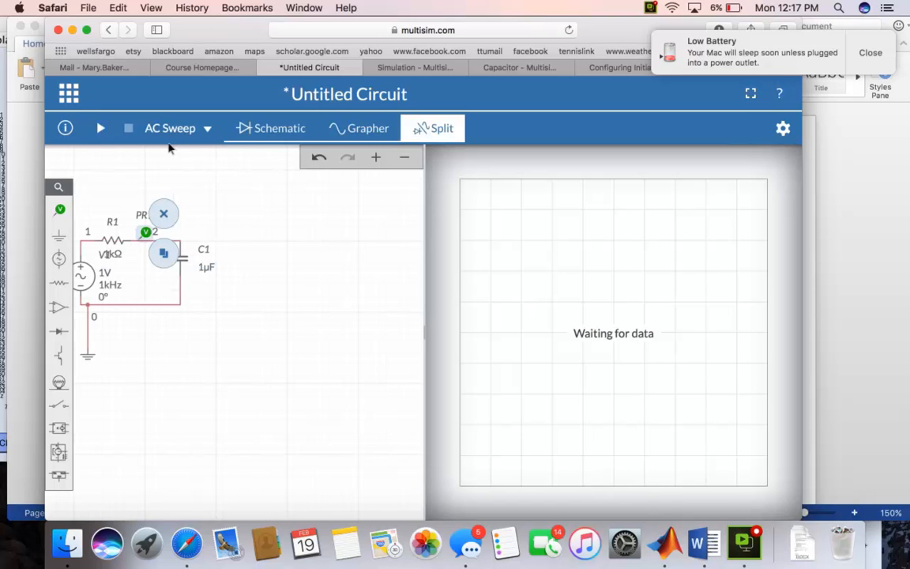
Keep AC Sweep as the simulation type and run it
left_click(177, 130)
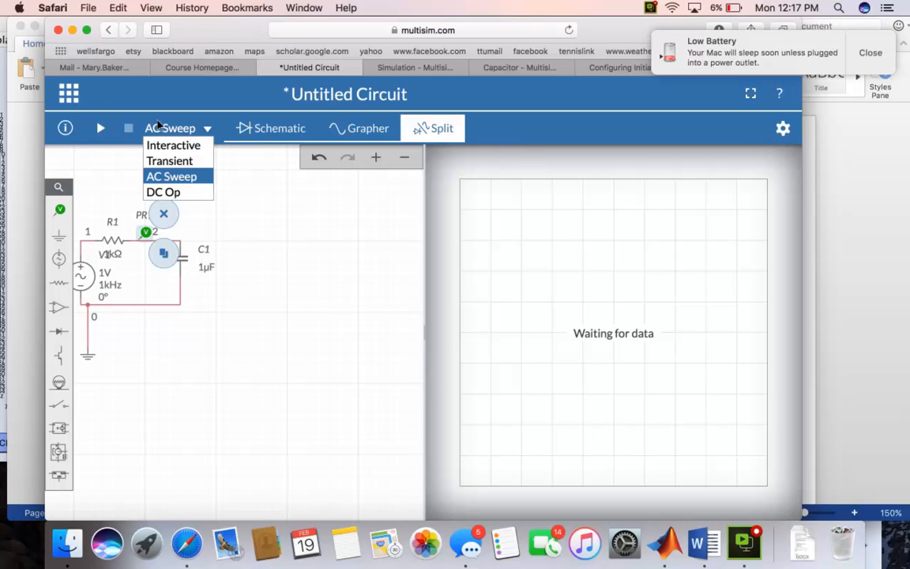
left_click(158, 124)
left_click(99, 128)
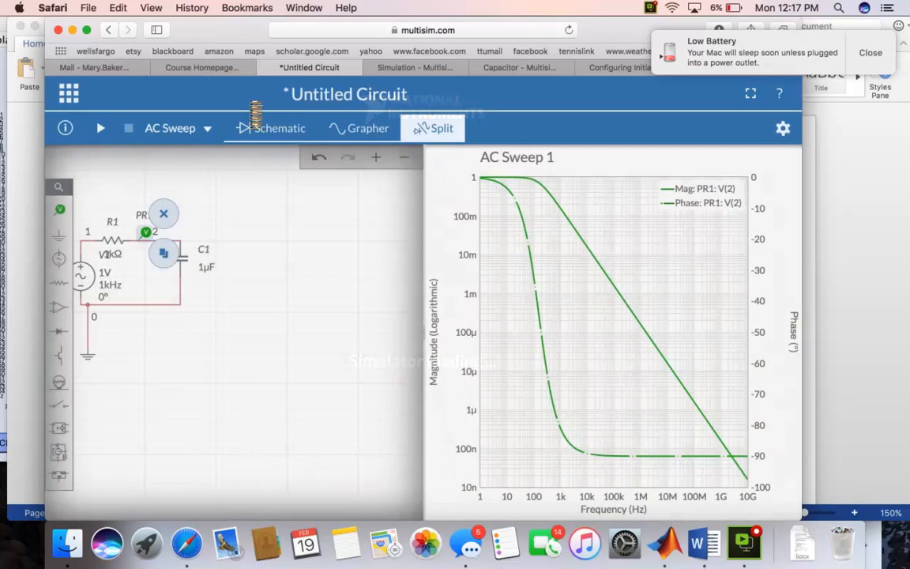
Examine the AC sweep's magnitude curve for PR1 around the frequency where it starts to roll off
mouse_move(501, 195)
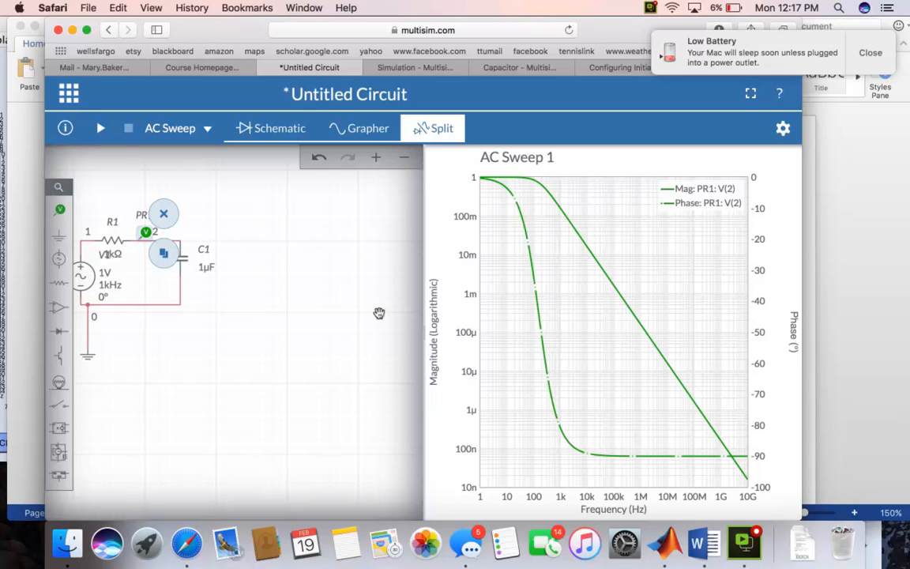
left_click(355, 299)
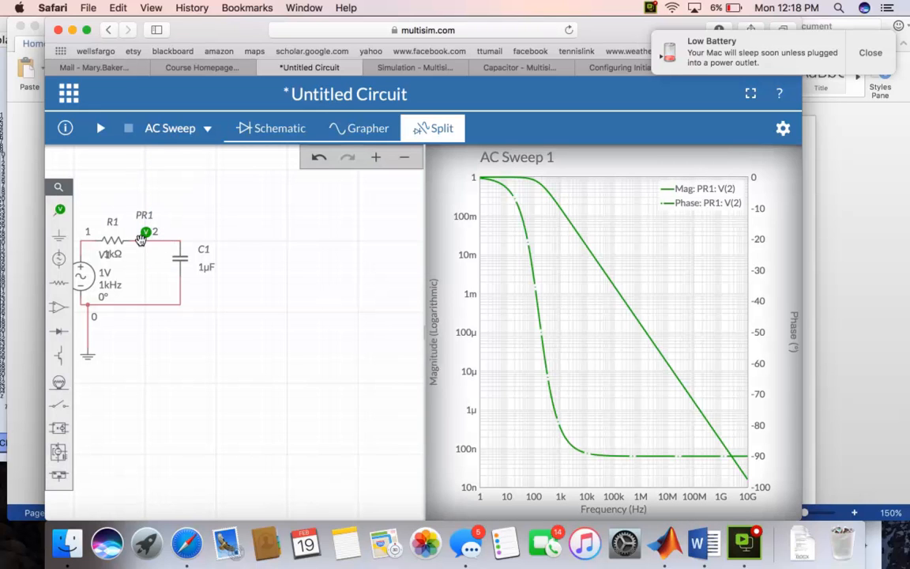
left_click_drag(145, 240, 199, 253)
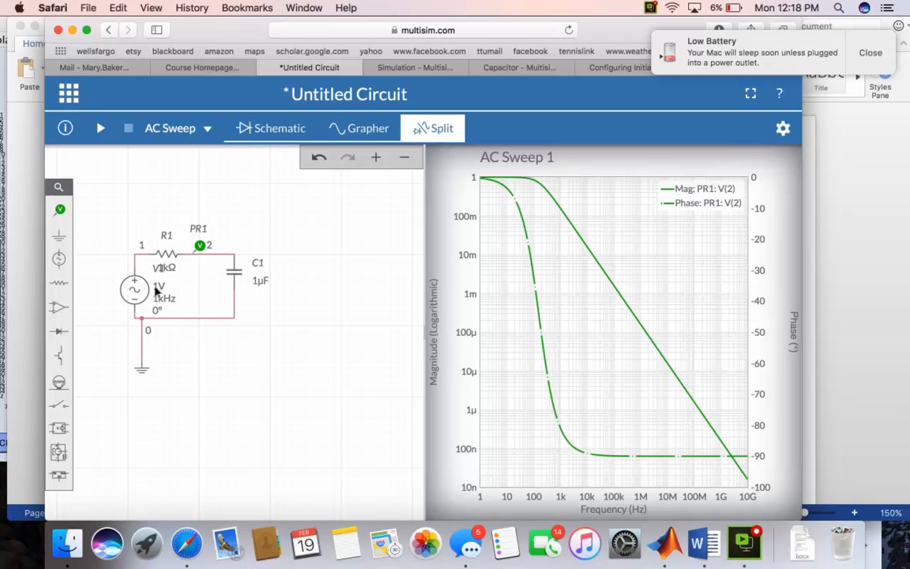
mouse_move(531, 181)
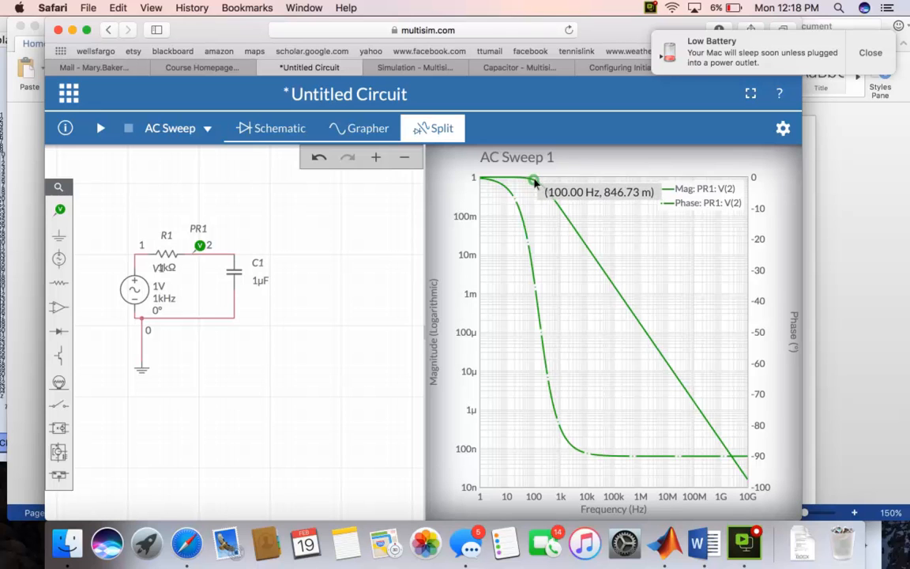